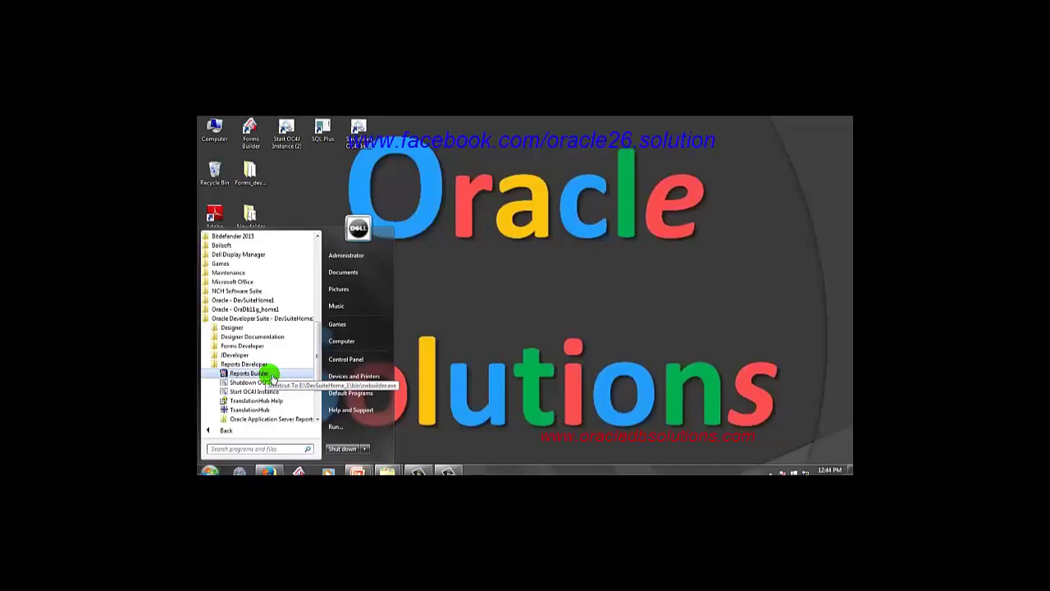
# Create a Reports Builder desktop shortcut, place it beside New folder, and launch it.
pyautogui.rightClick(273, 375)
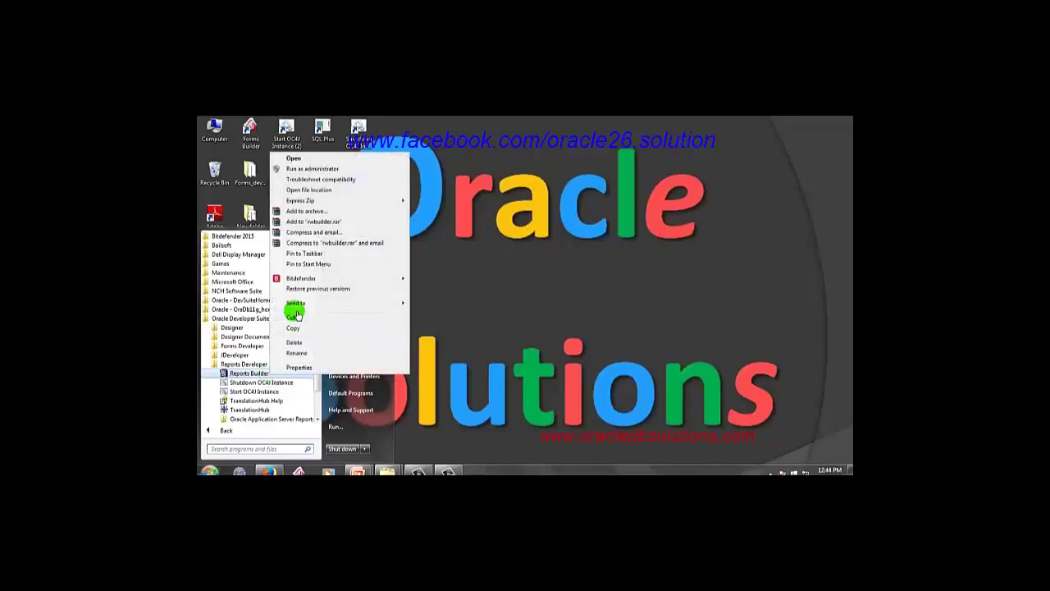
pyautogui.moveTo(296, 303)
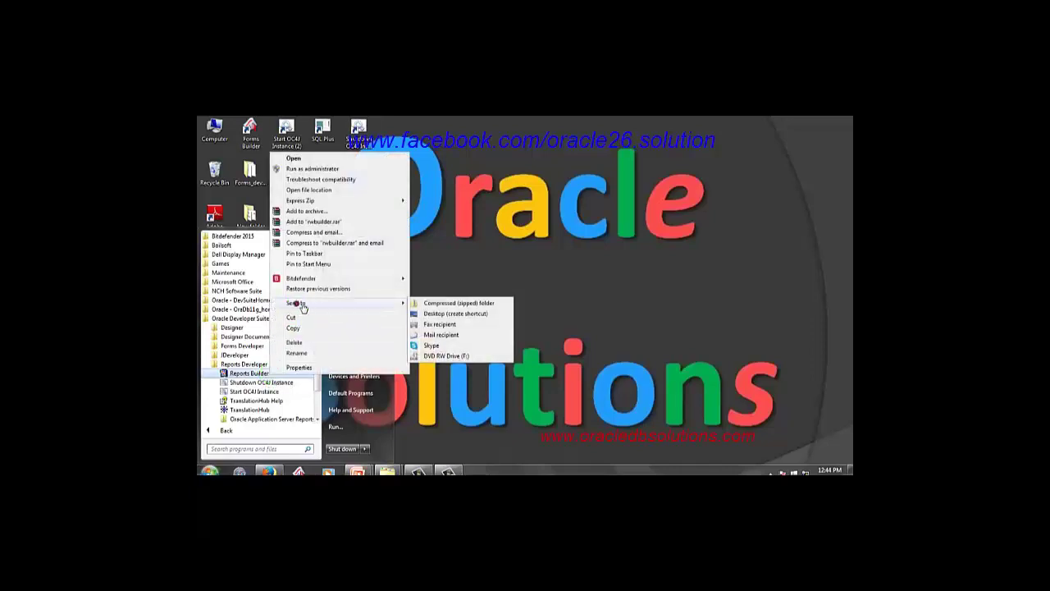
pyautogui.click(466, 319)
pyautogui.click(452, 305)
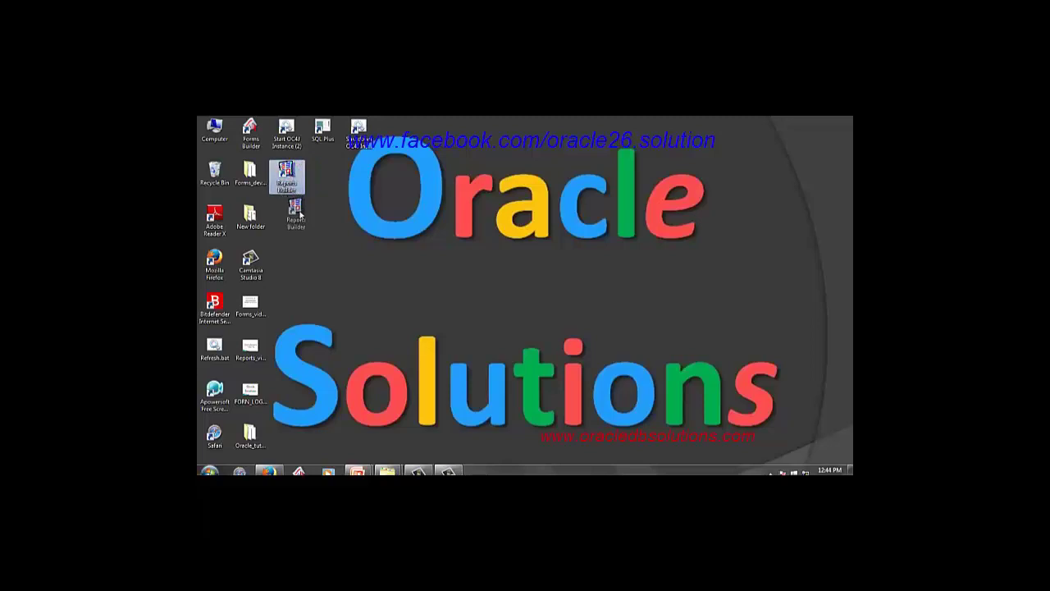
pyautogui.moveTo(295, 170); pyautogui.dragTo(289, 215)
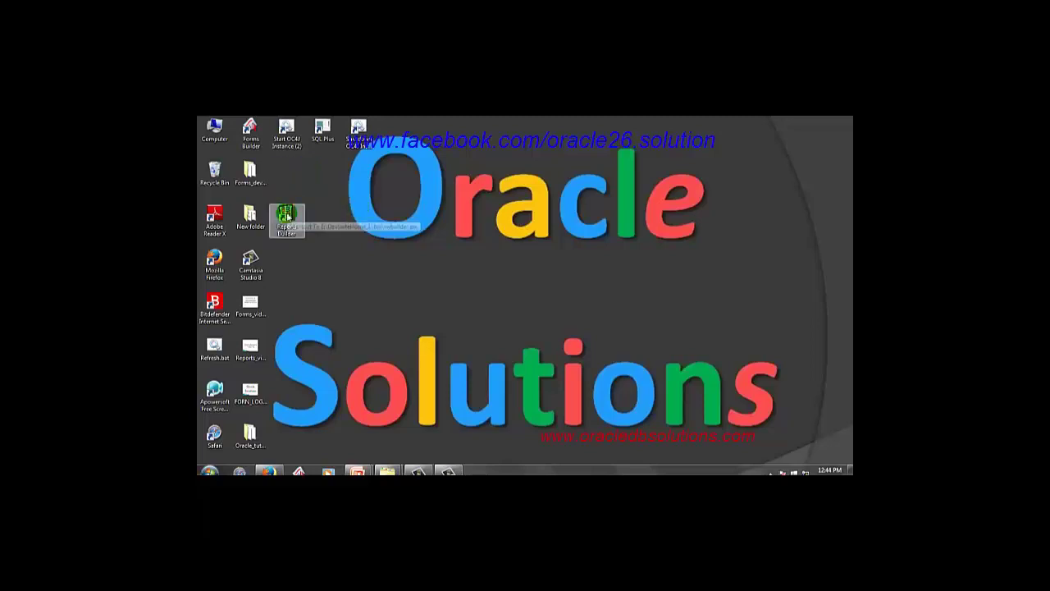
pyautogui.doubleClick(287, 215)
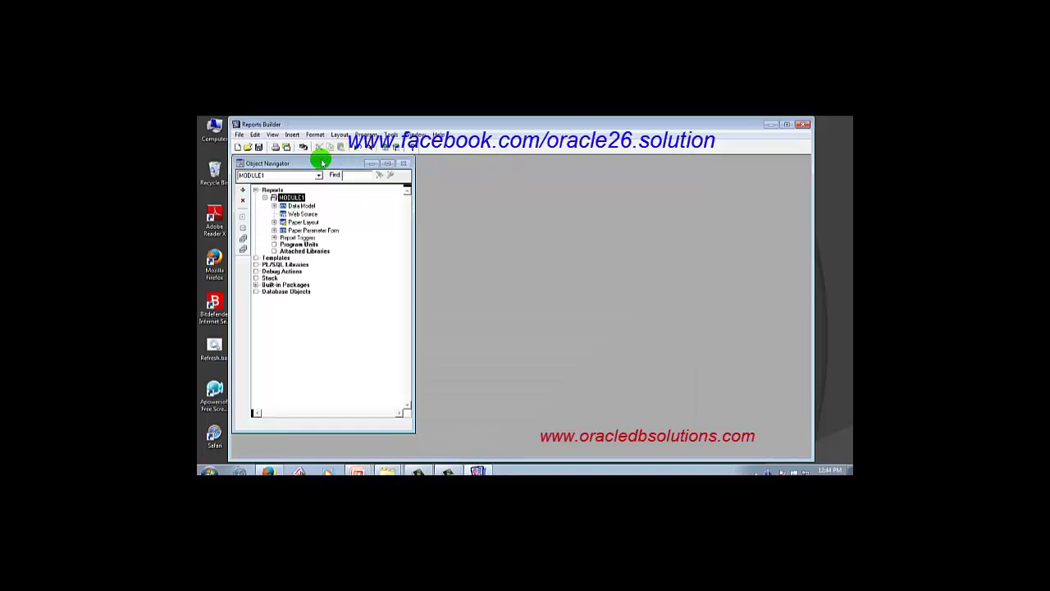
# Delete the default MODULE1 report from the Object Navigator and confirm the removal.
pyautogui.moveTo(323, 163); pyautogui.dragTo(368, 168)
pyautogui.click(343, 201)
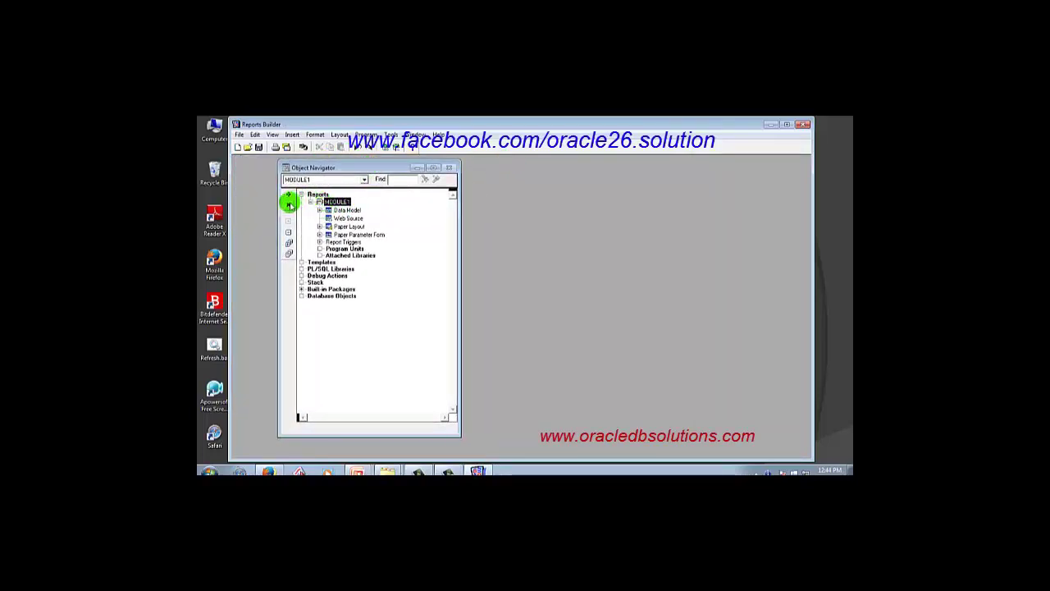
pyautogui.click(288, 204)
pyautogui.click(515, 321)
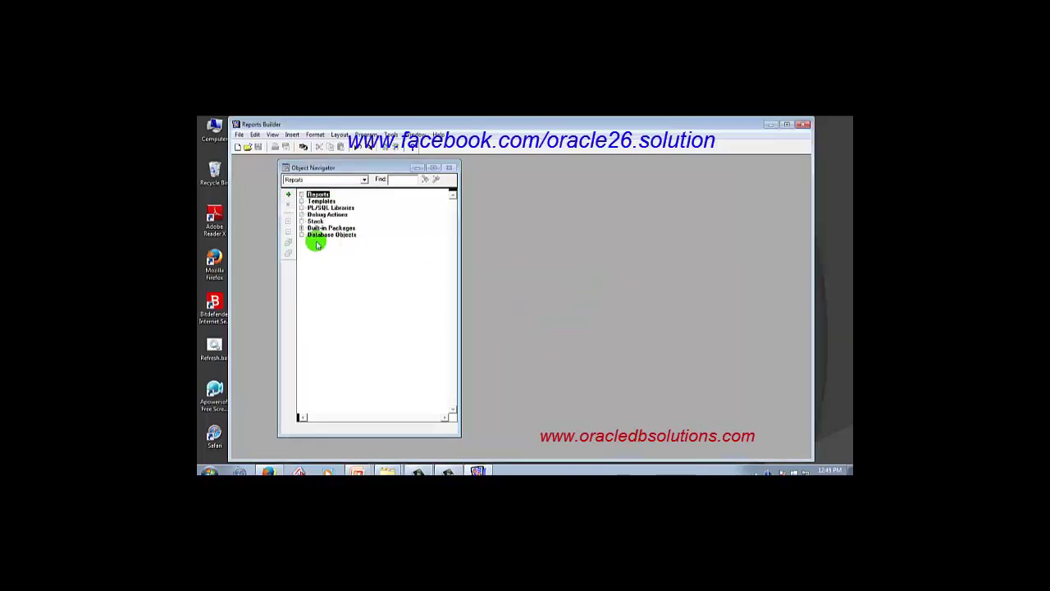
pyautogui.moveTo(369, 167); pyautogui.dragTo(360, 166)
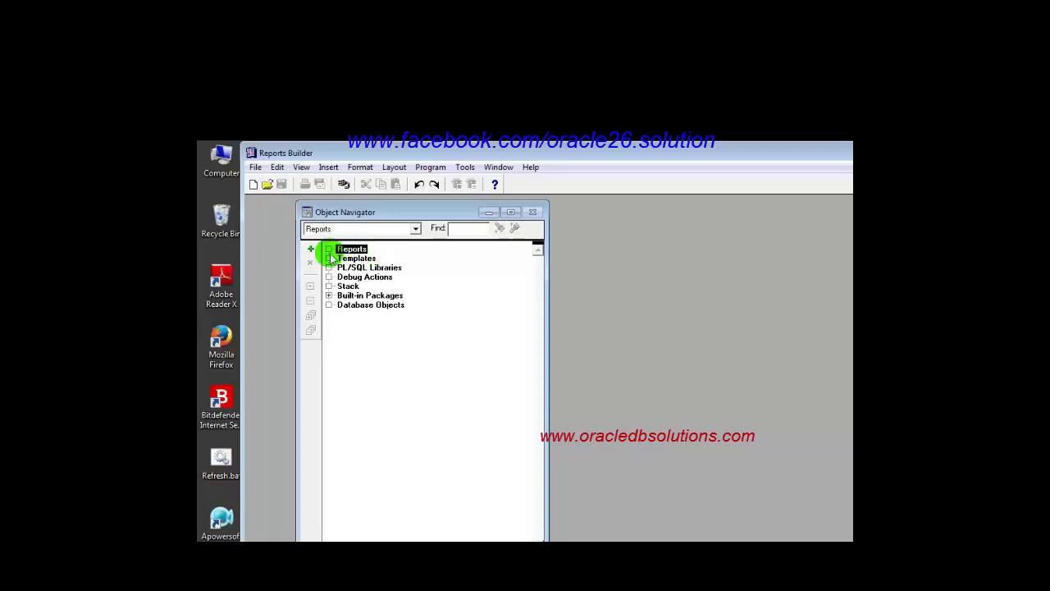
# Bring up the New Report dialog from the Create button and File menu, closing it each time.
pyautogui.click(312, 253)
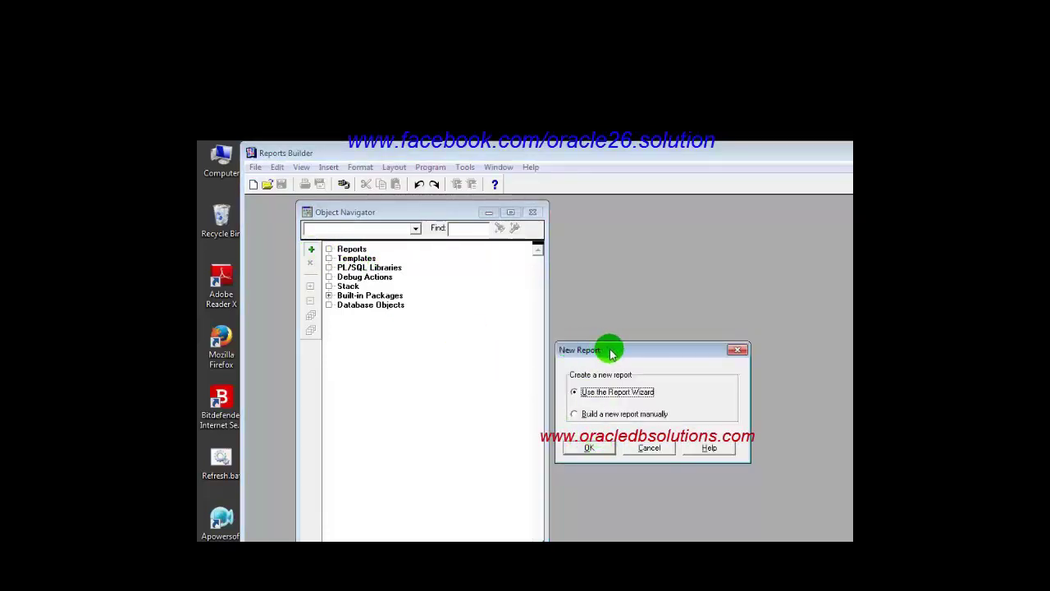
pyautogui.moveTo(610, 349); pyautogui.dragTo(623, 285)
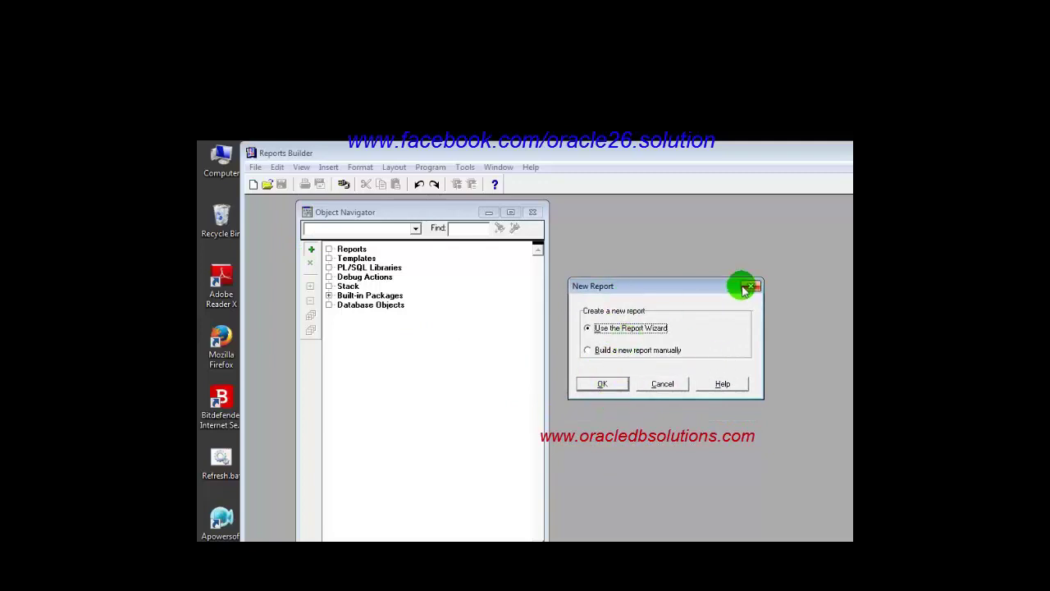
pyautogui.click(754, 286)
pyautogui.click(257, 169)
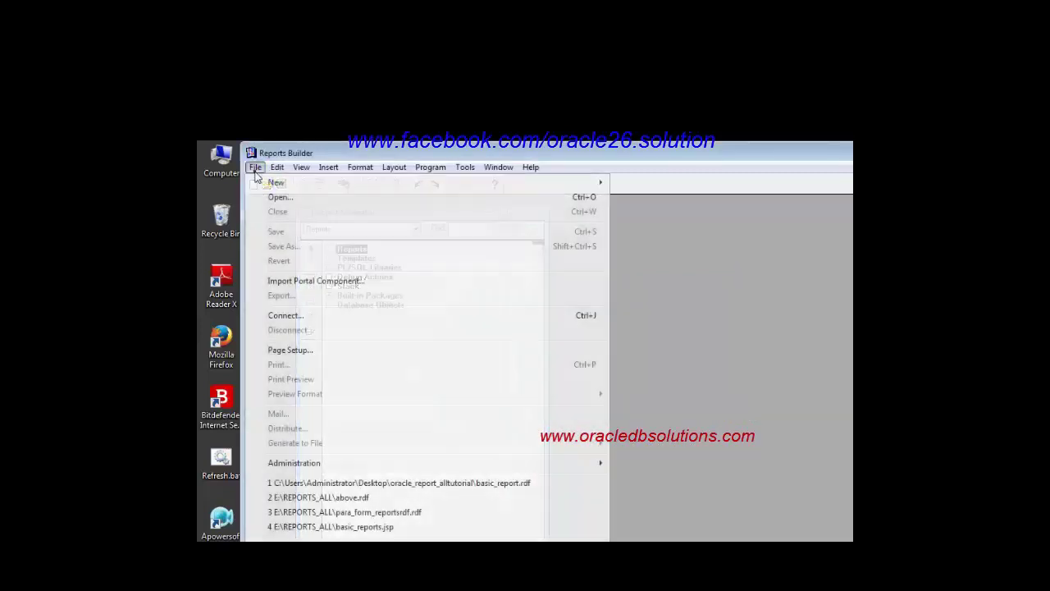
pyautogui.moveTo(269, 182)
pyautogui.click(654, 186)
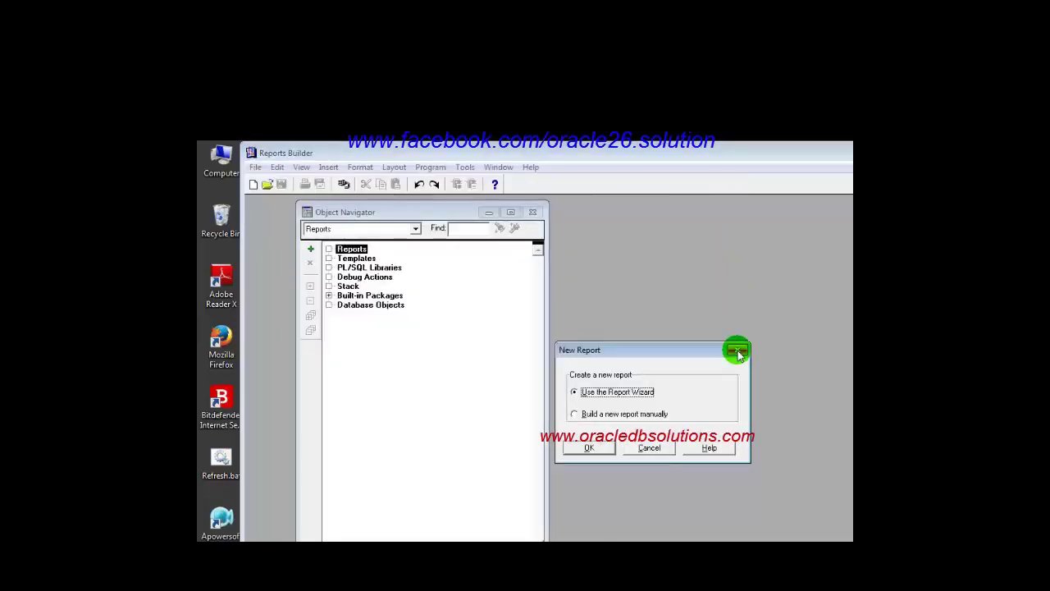
pyautogui.click(738, 353)
# Reach New Report via the Edit menu, toolbar and Ctrl+N, dismissing it again.
pyautogui.click(277, 167)
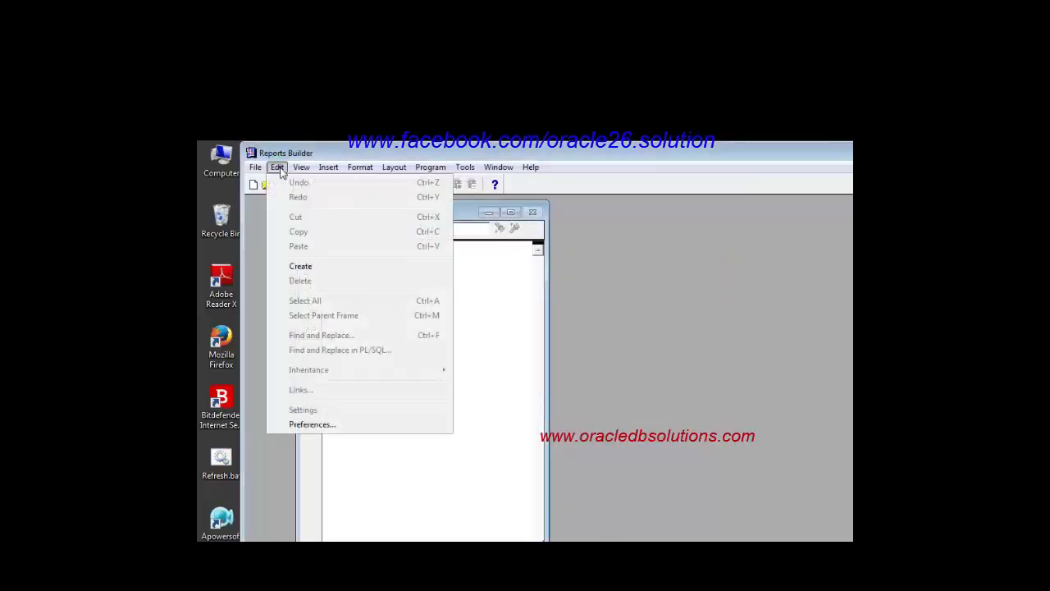
pyautogui.click(320, 280)
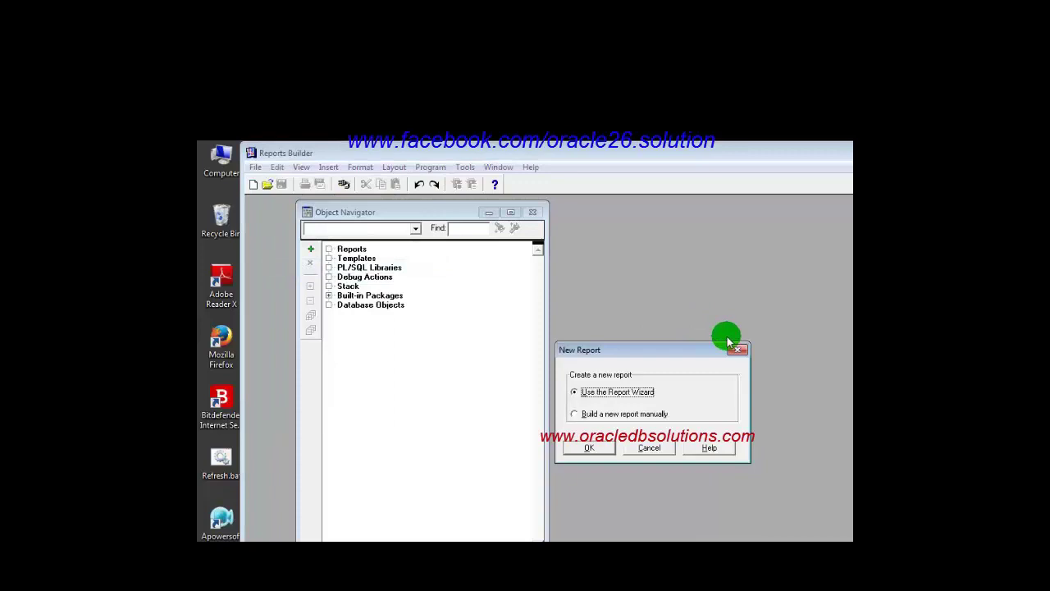
pyautogui.click(738, 353)
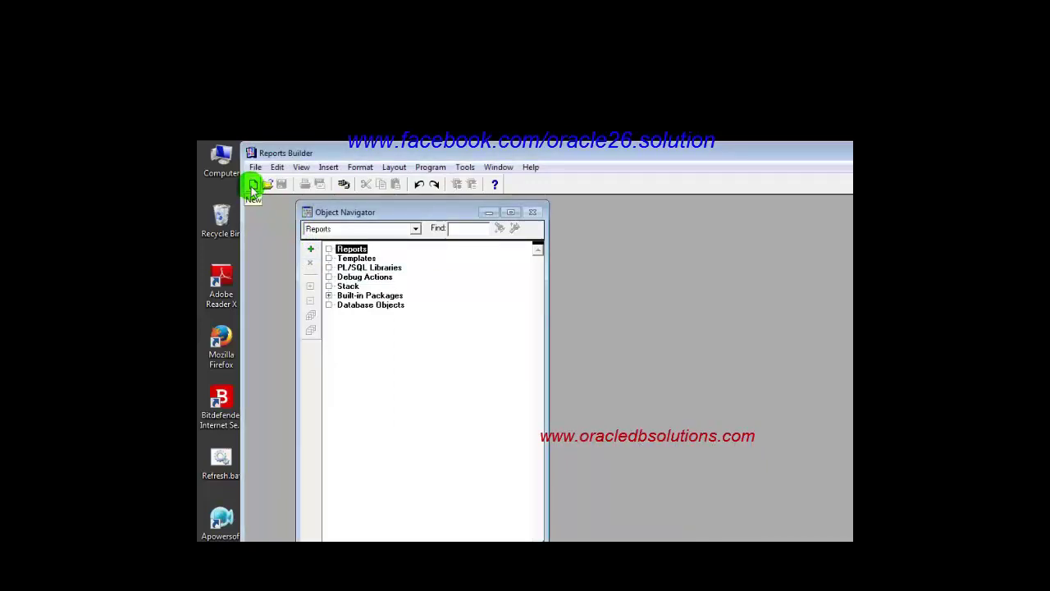
pyautogui.click(253, 185)
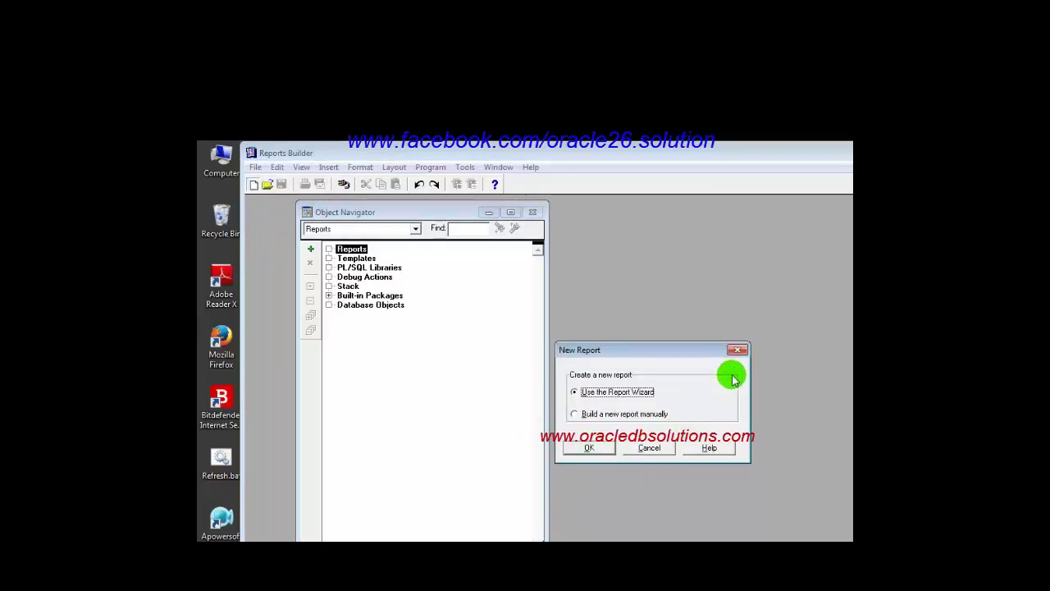
pyautogui.click(738, 349)
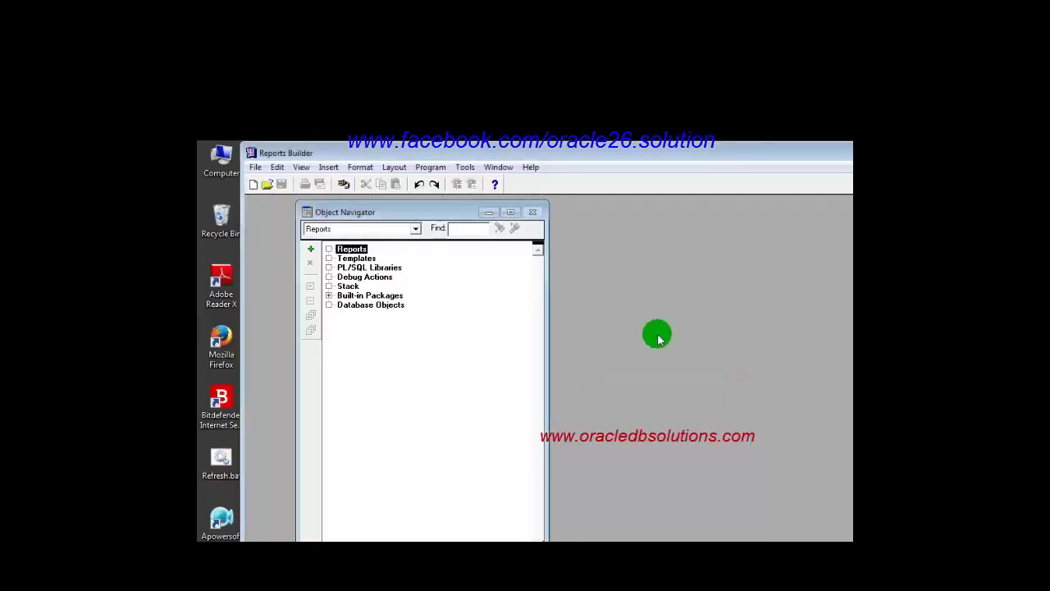
pyautogui.hotkey('ctrl', 'n')
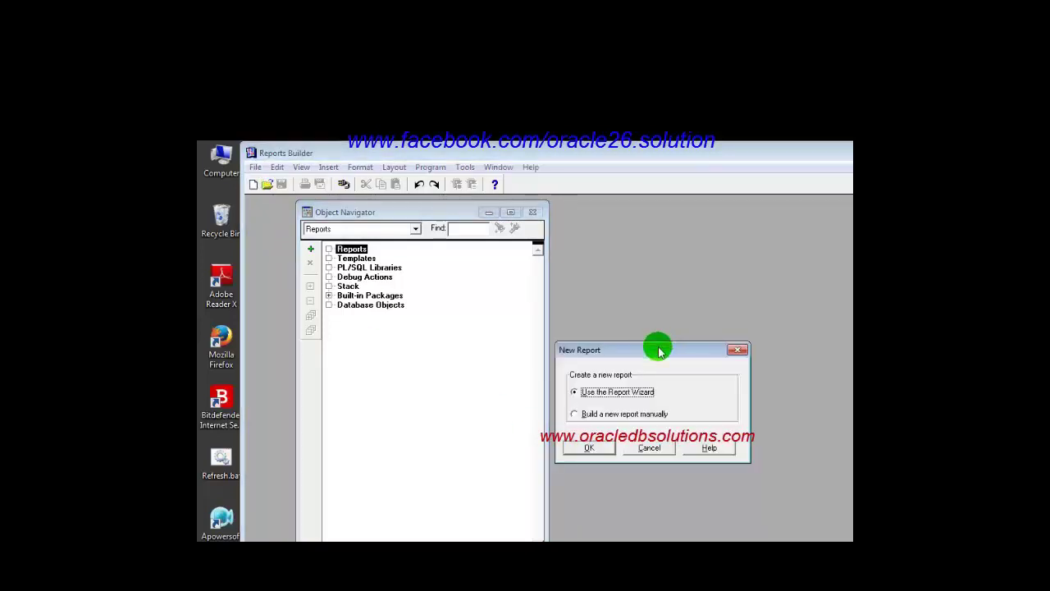
pyautogui.moveTo(658, 340); pyautogui.dragTo(642, 291)
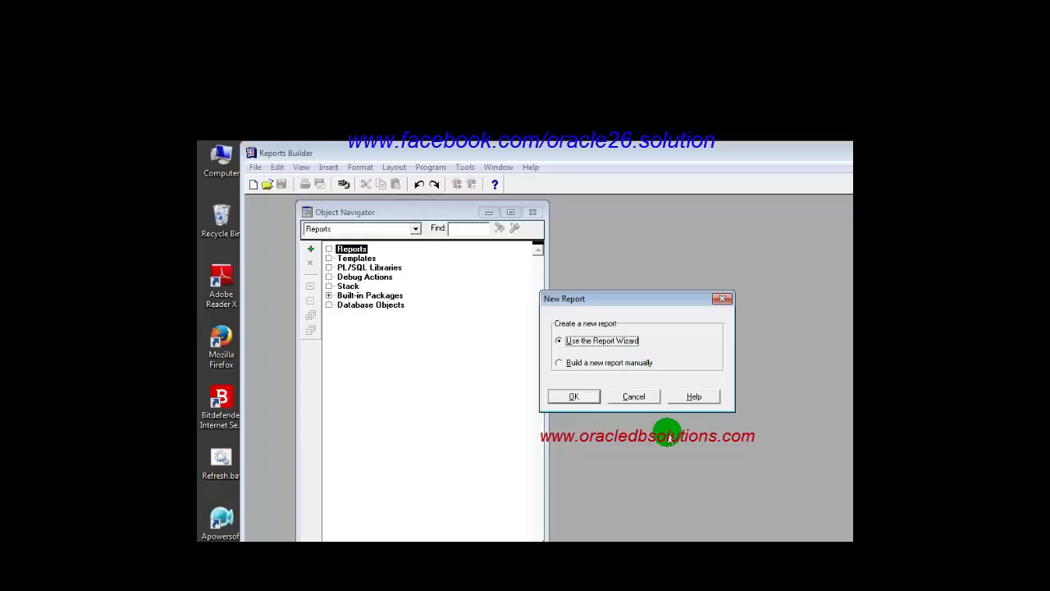
pyautogui.click(722, 298)
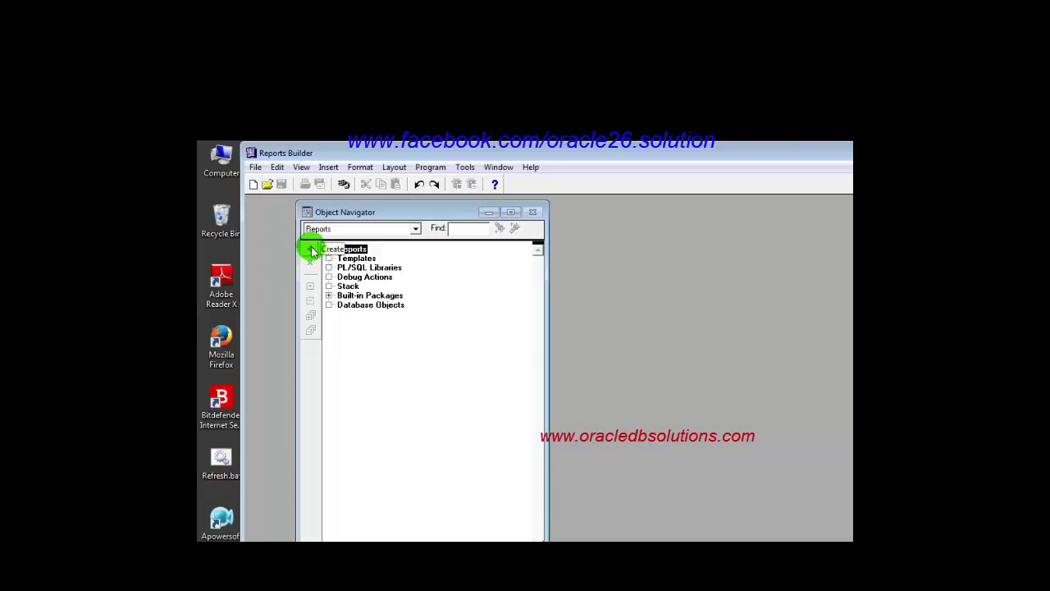
# Create a new report with 'Use the Report Wizard' selected and confirm.
pyautogui.click(312, 251)
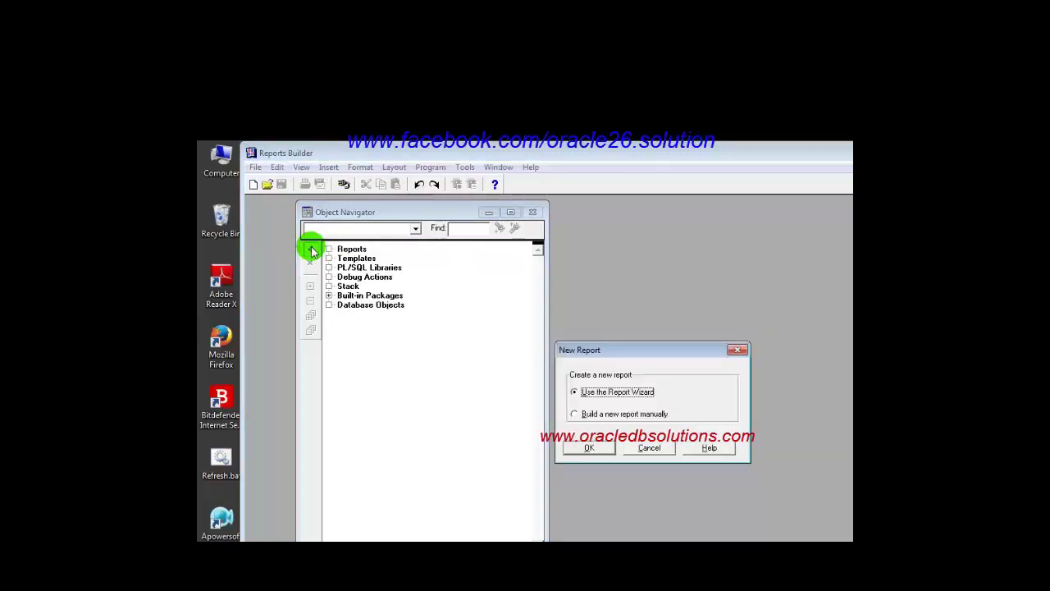
pyautogui.moveTo(682, 349); pyautogui.dragTo(697, 330)
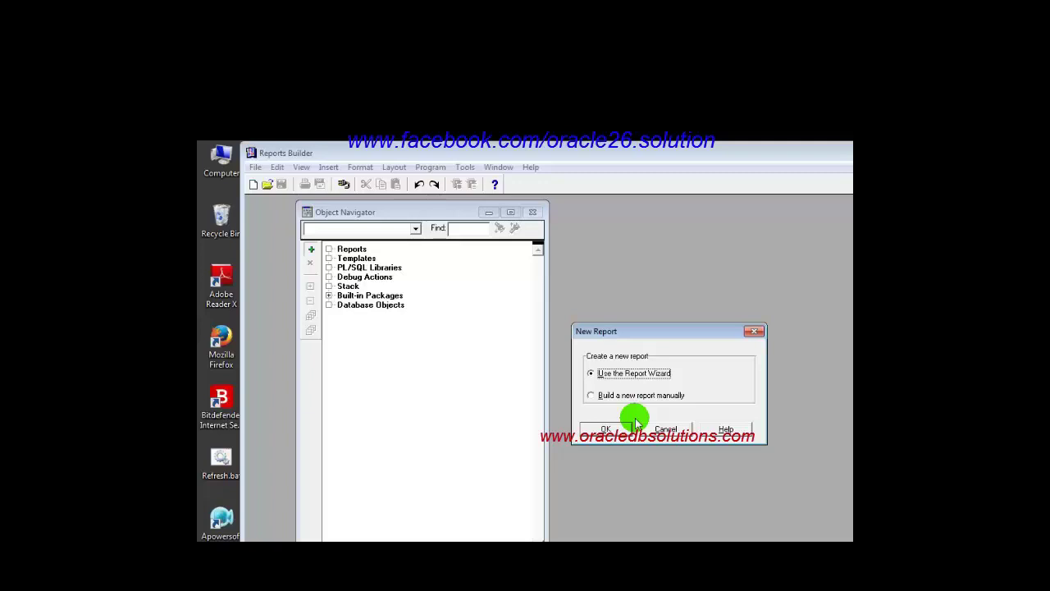
pyautogui.click(637, 396)
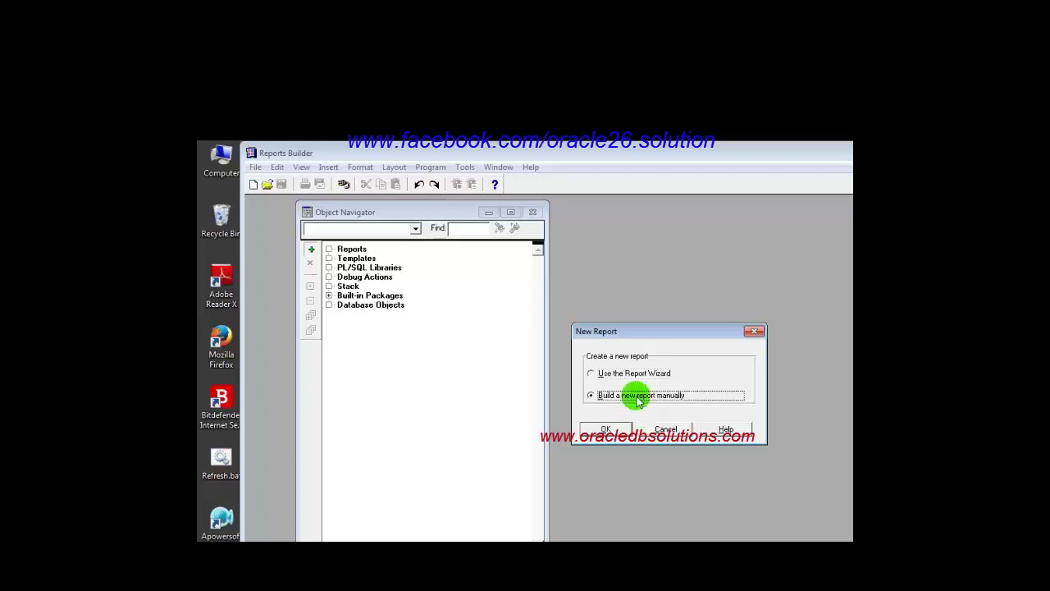
pyautogui.click(635, 378)
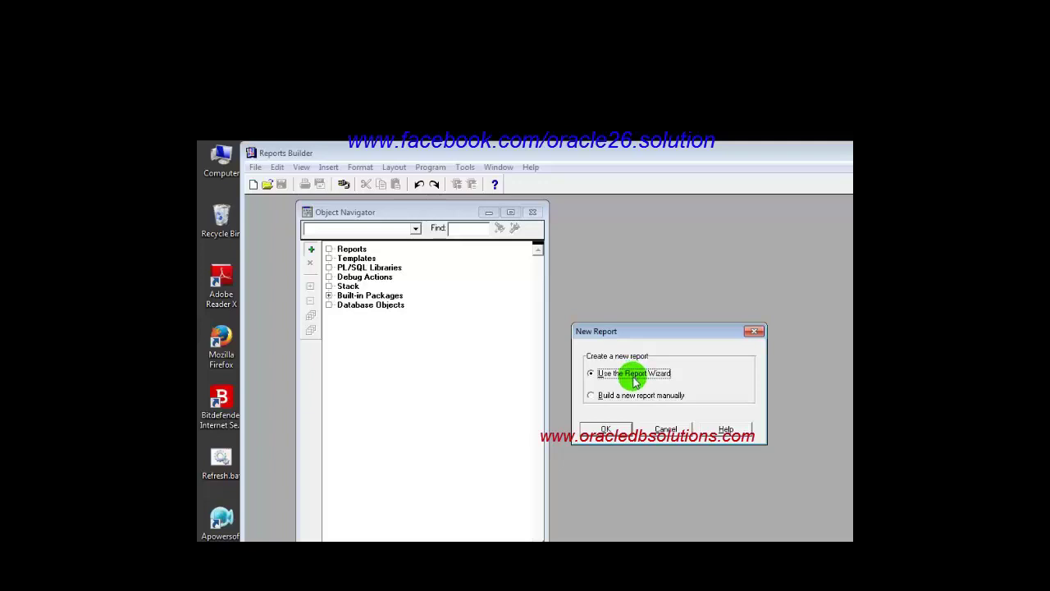
pyautogui.click(611, 429)
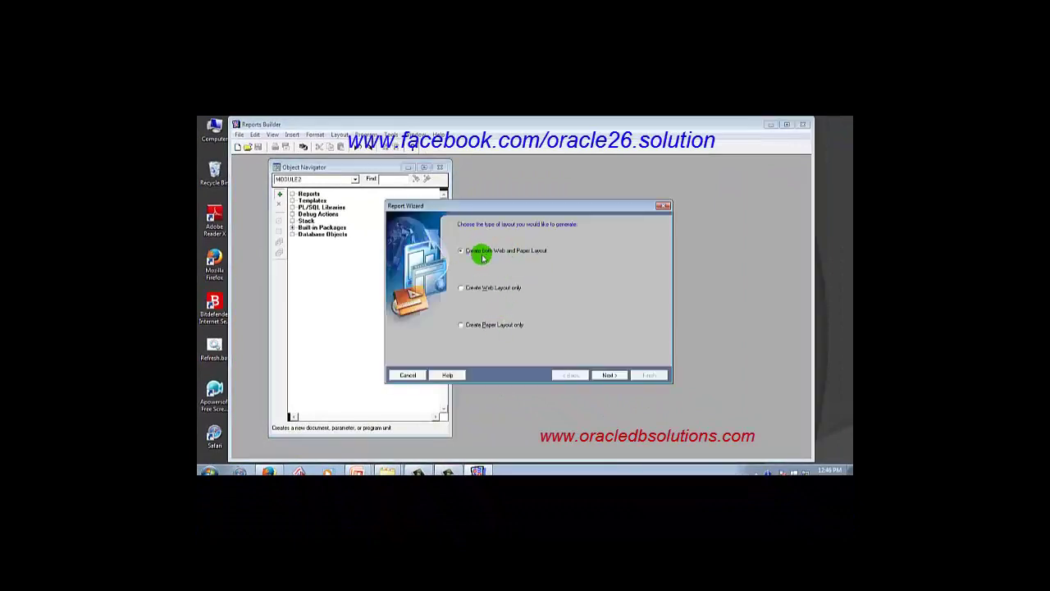
# Keep 'Create both Web and Paper Layout' and advance to the report style page.
pyautogui.moveTo(509, 205); pyautogui.dragTo(518, 196)
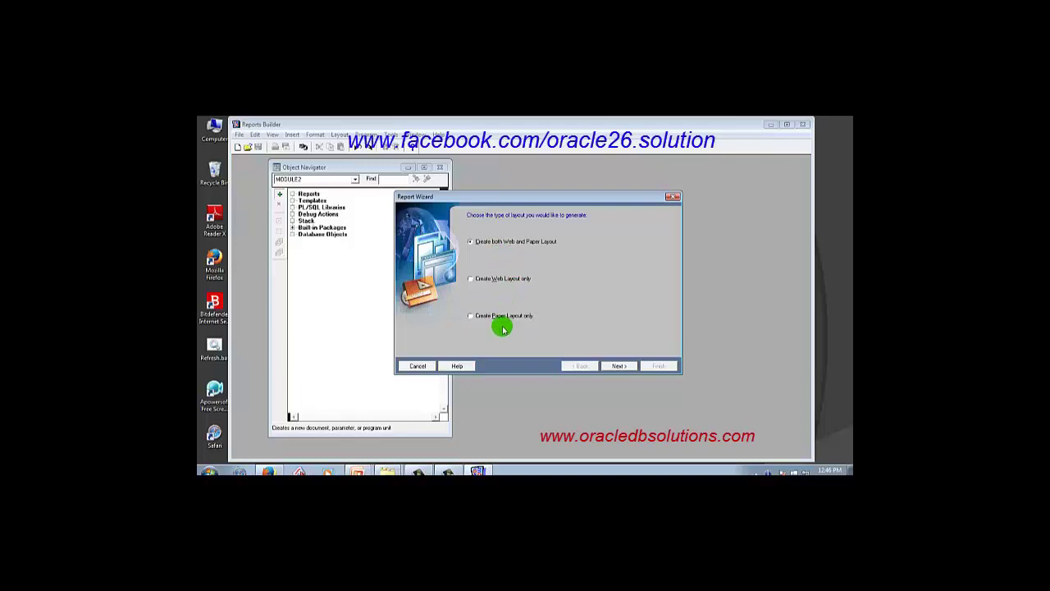
pyautogui.click(617, 366)
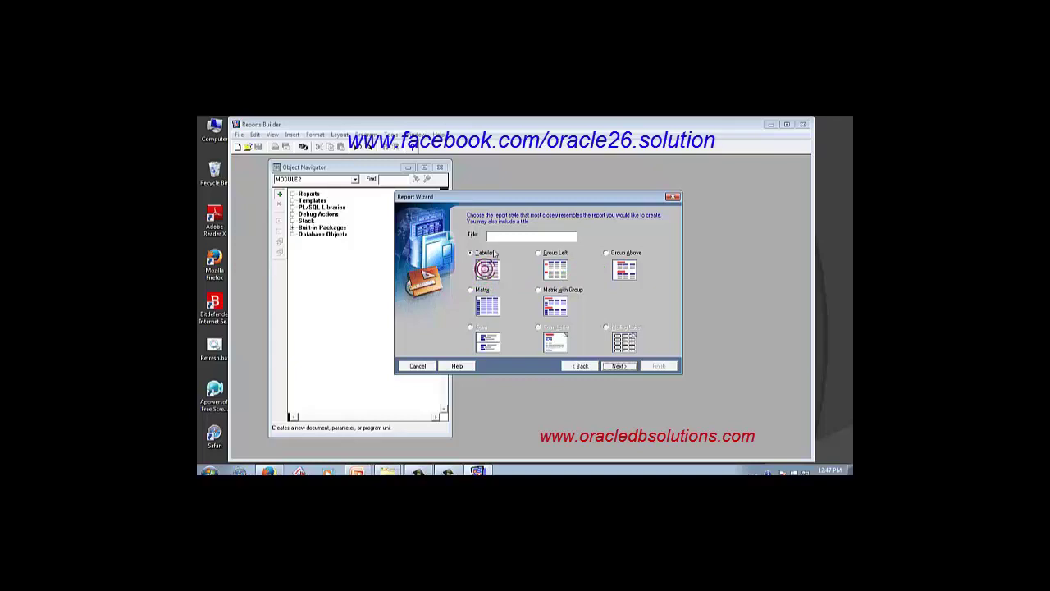
# Keep the Tabular style and continue to the data source type page.
pyautogui.click(496, 236)
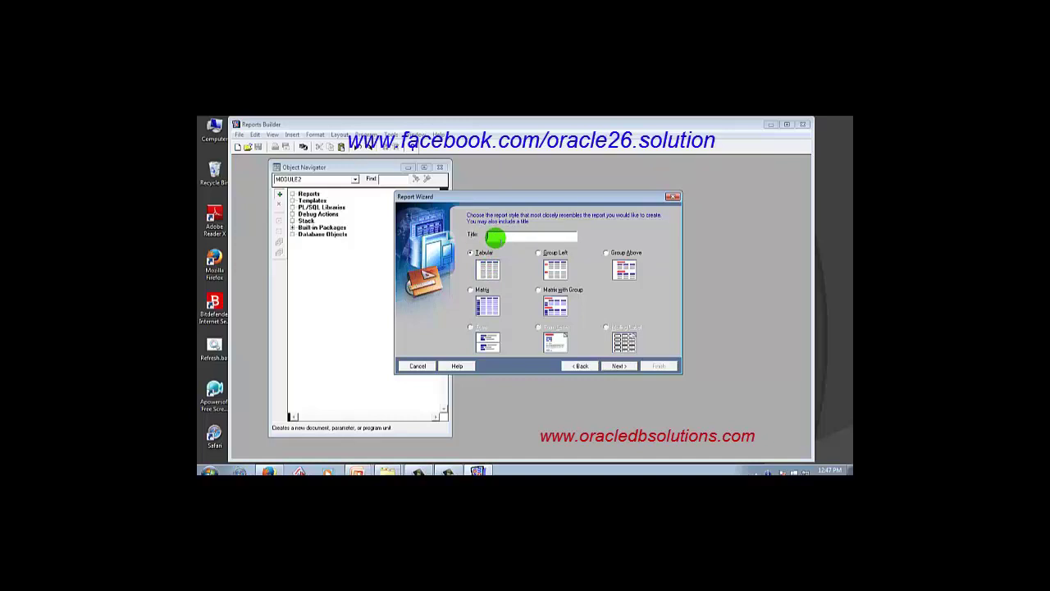
pyautogui.write('N')
pyautogui.click(621, 367)
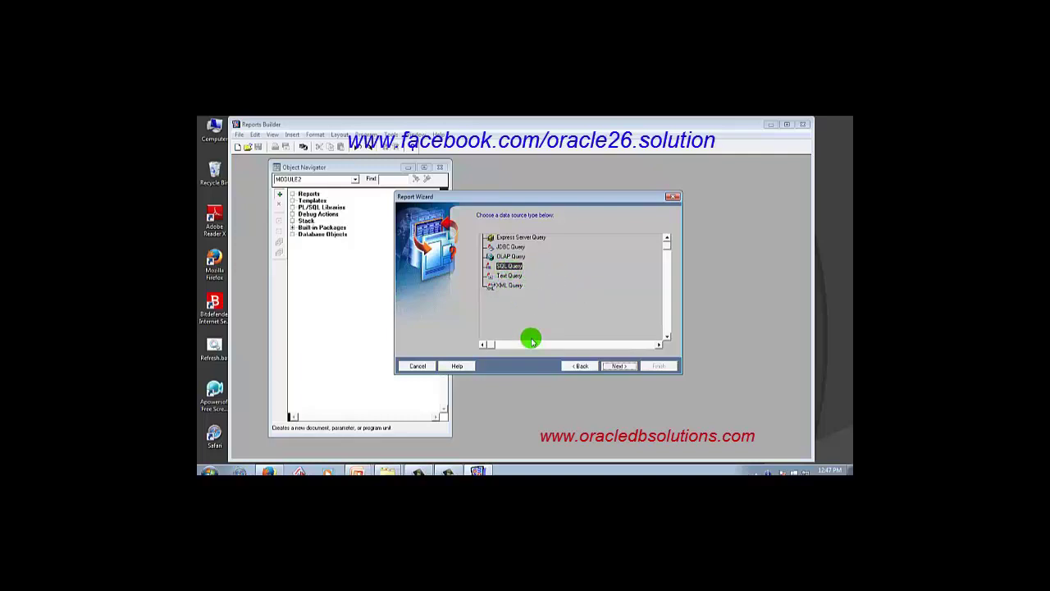
# Continue to the SQL query definition page and connect to the database.
pyautogui.click(619, 367)
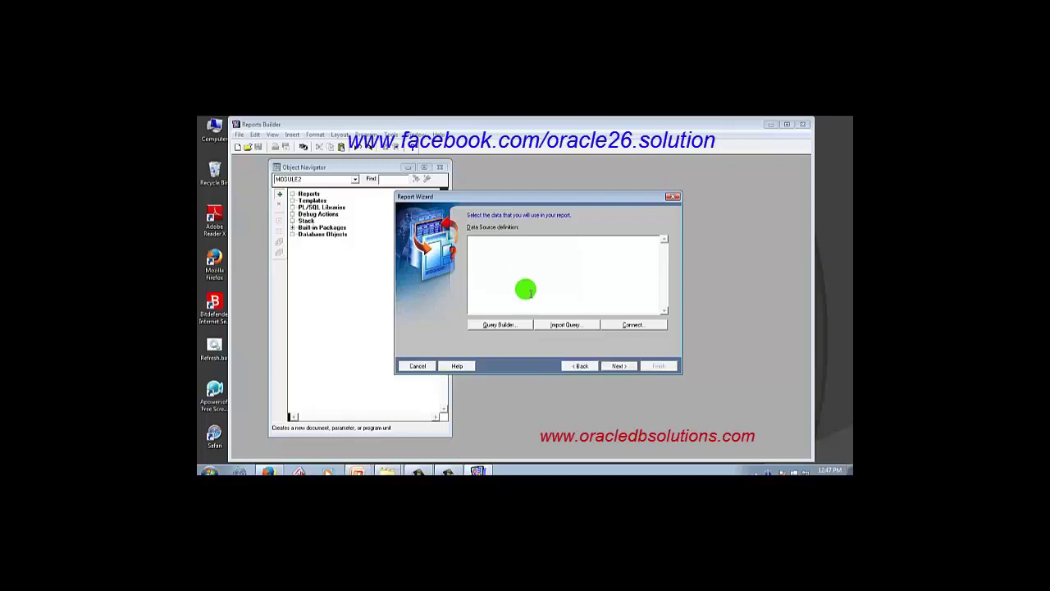
pyautogui.click(633, 326)
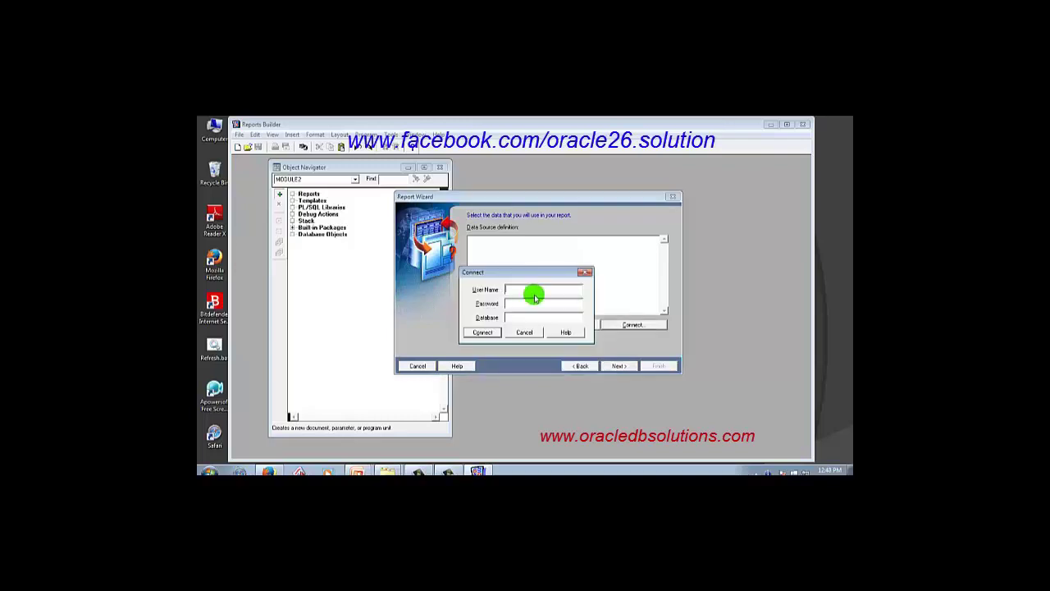
pyautogui.write('hrms/hrms@orcl')
pyautogui.press('Return')
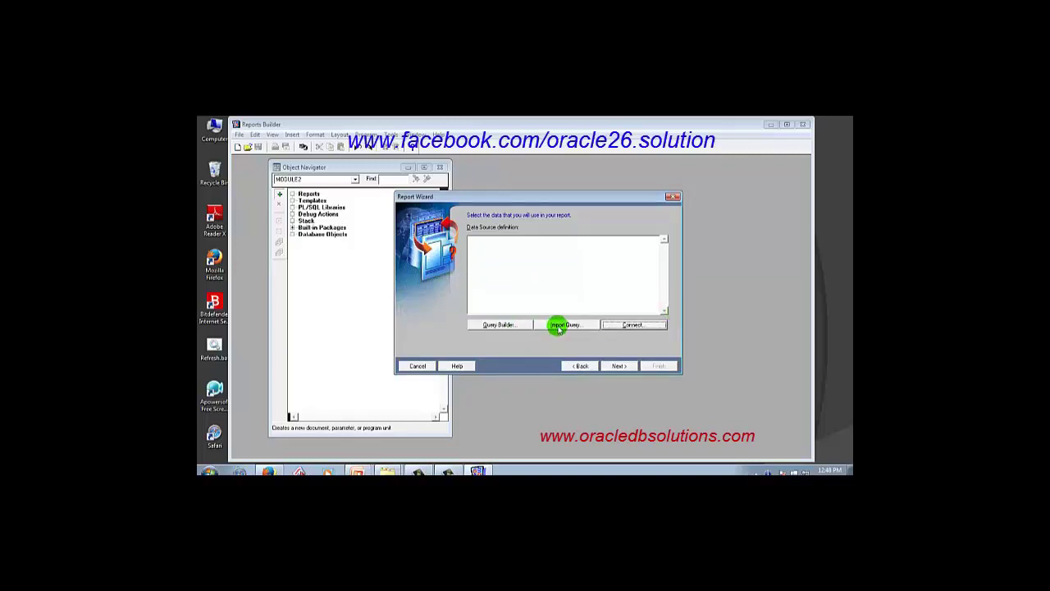
pyautogui.click(557, 325)
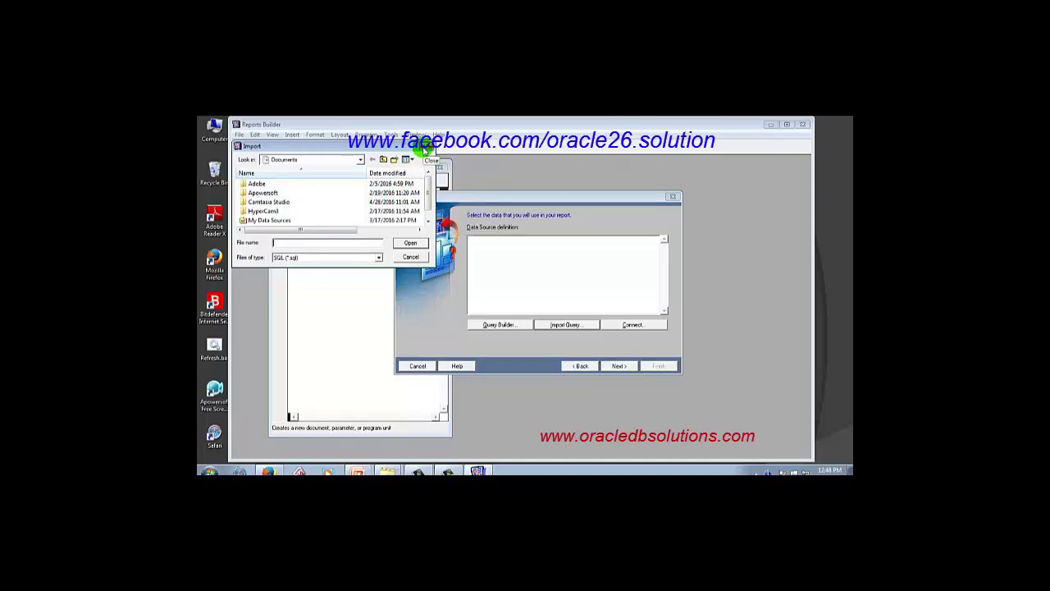
pyautogui.click(423, 146)
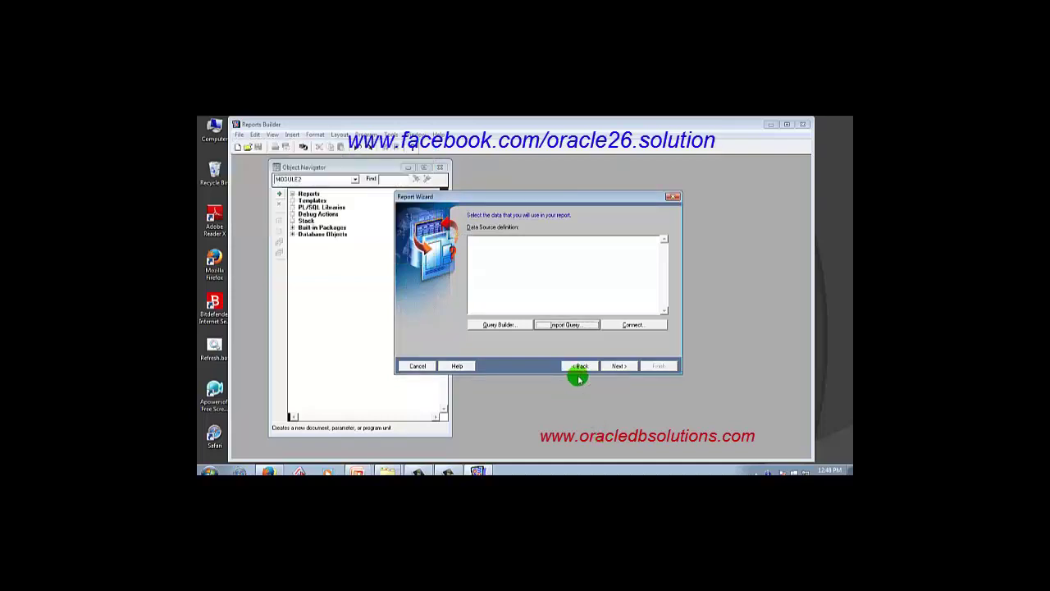
# In Query Builder, add the OS_EMP table to the query.
pyautogui.click(489, 326)
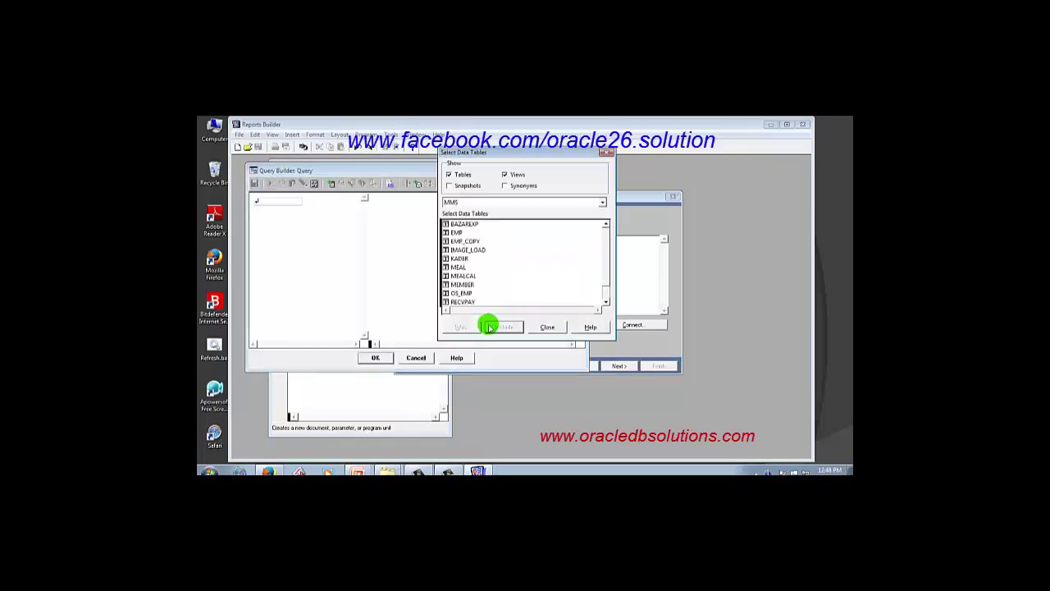
pyautogui.scroll(-1, 605, 279)
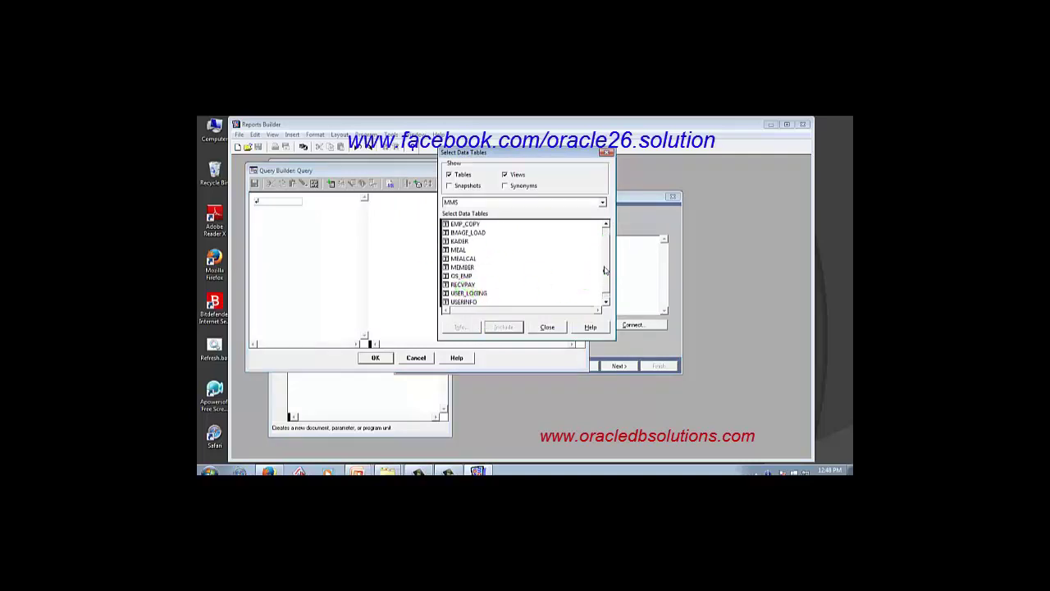
pyautogui.scroll(1, 595, 256)
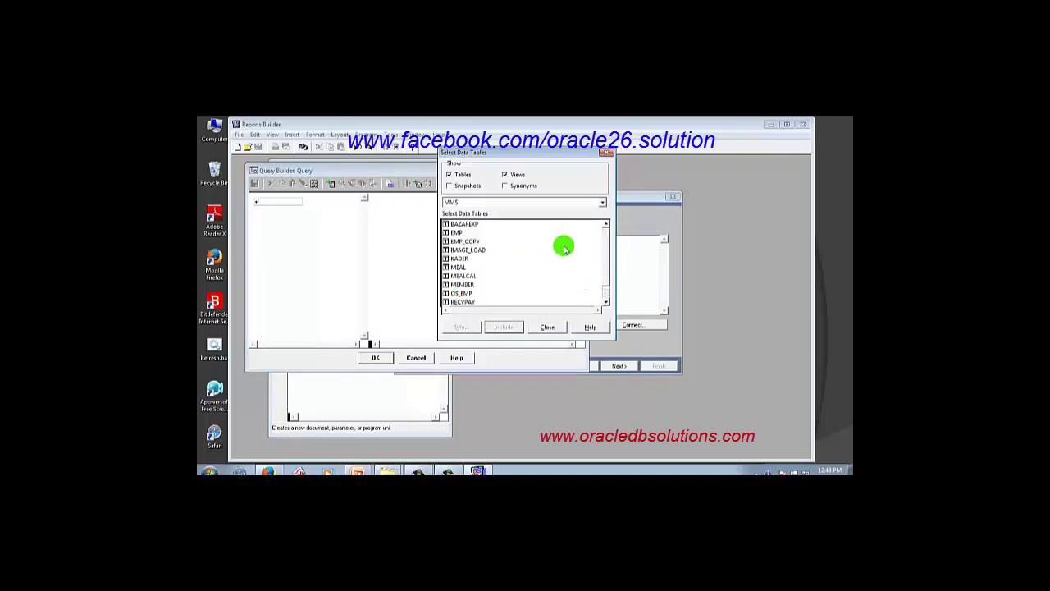
pyautogui.click(457, 293)
pyautogui.click(504, 327)
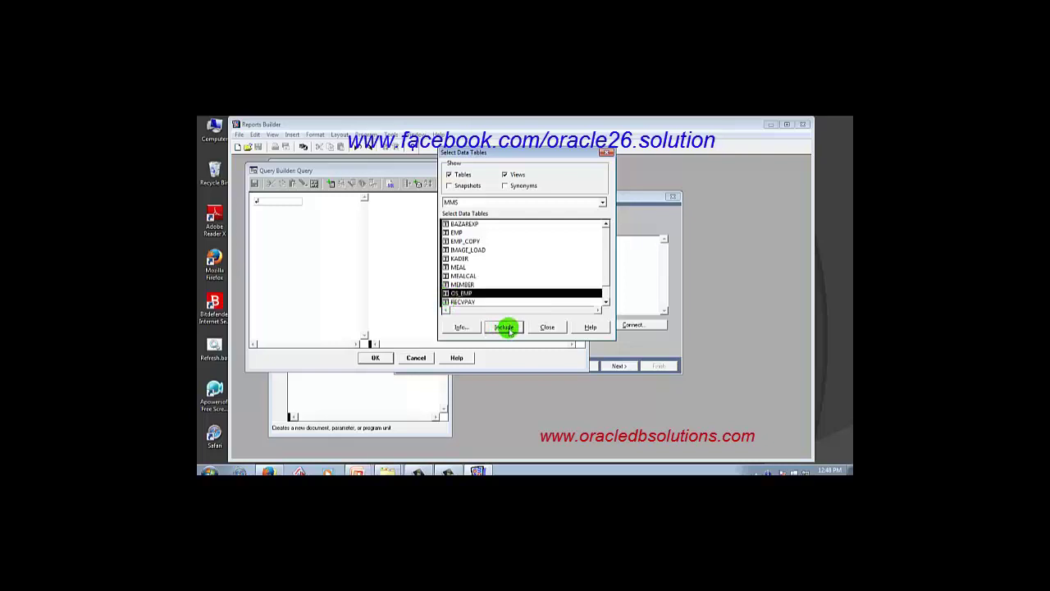
pyautogui.click(547, 327)
# Select all seven OS_EMP columns and generate the SELECT query into the wizard.
pyautogui.click(392, 227)
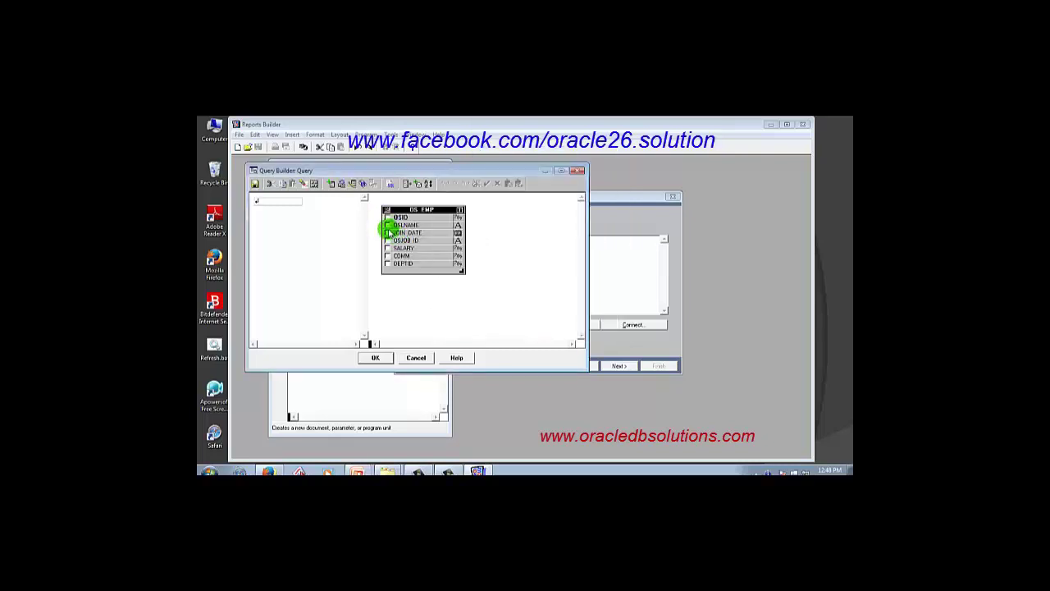
pyautogui.click(387, 232)
pyautogui.click(387, 240)
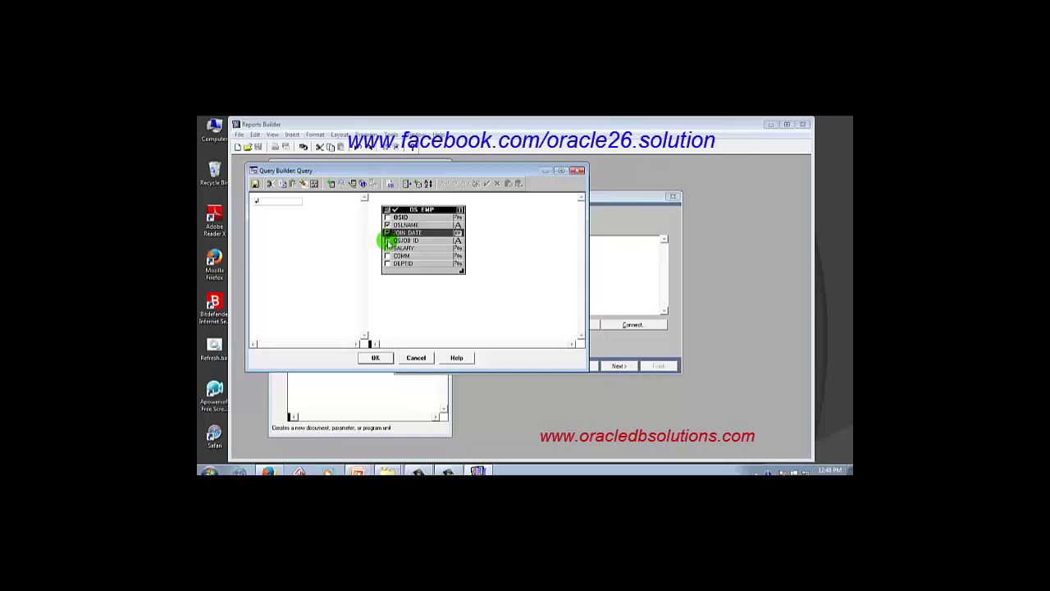
pyautogui.click(387, 248)
pyautogui.click(388, 263)
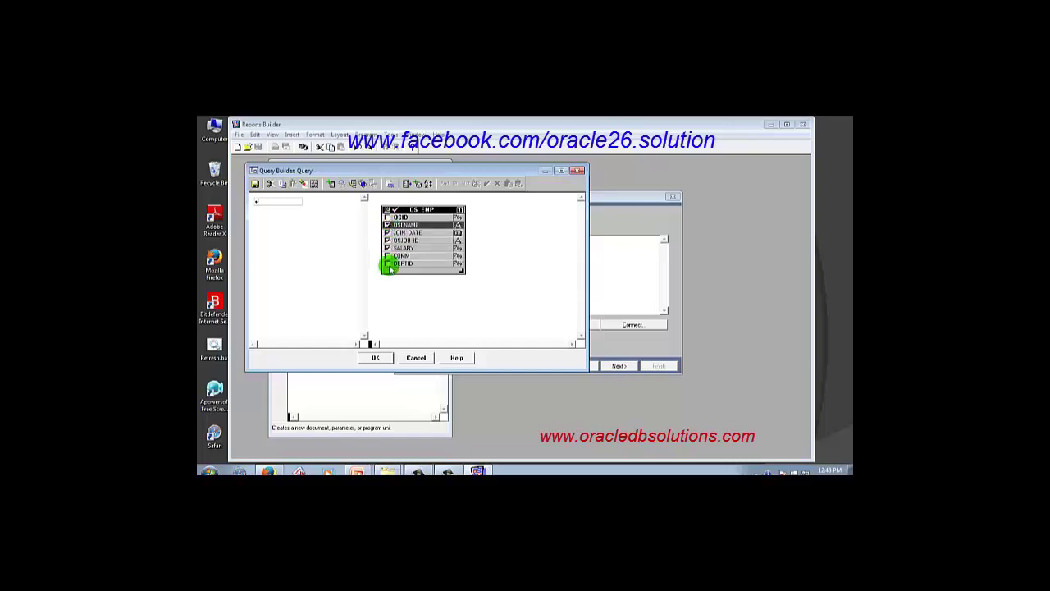
pyautogui.click(388, 211)
pyautogui.click(386, 210)
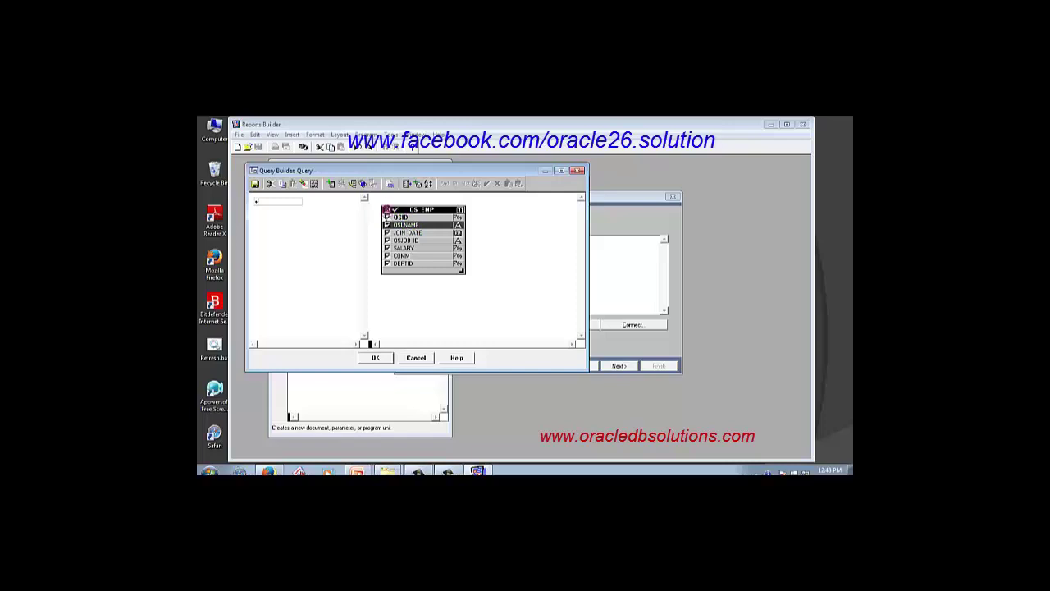
pyautogui.click(376, 358)
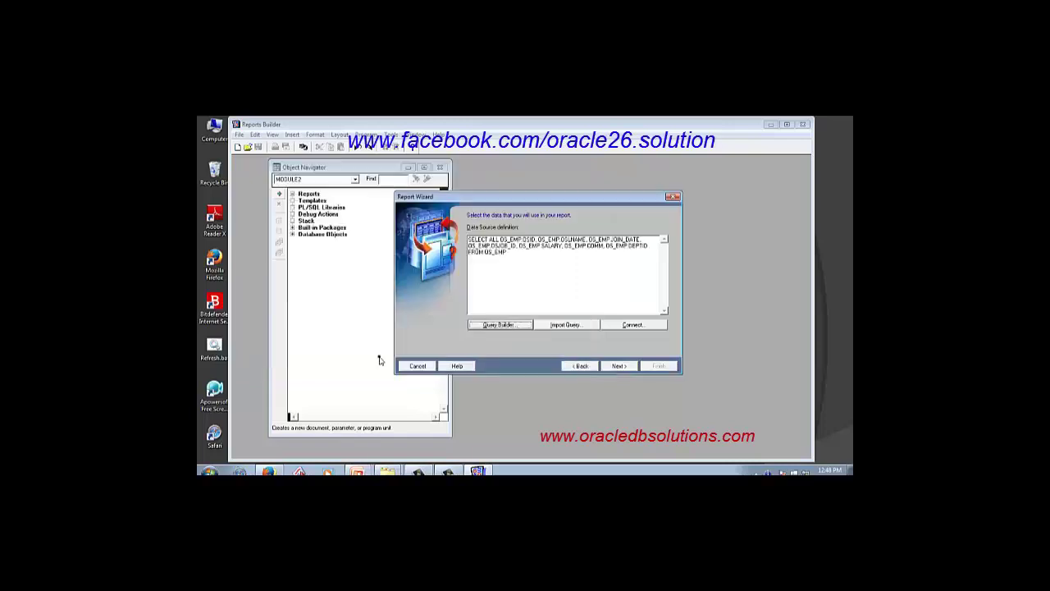
# Move OSID, OSLNAME and the remaining OS_EMP fields to displayed fields, then continue to totals.
pyautogui.click(616, 367)
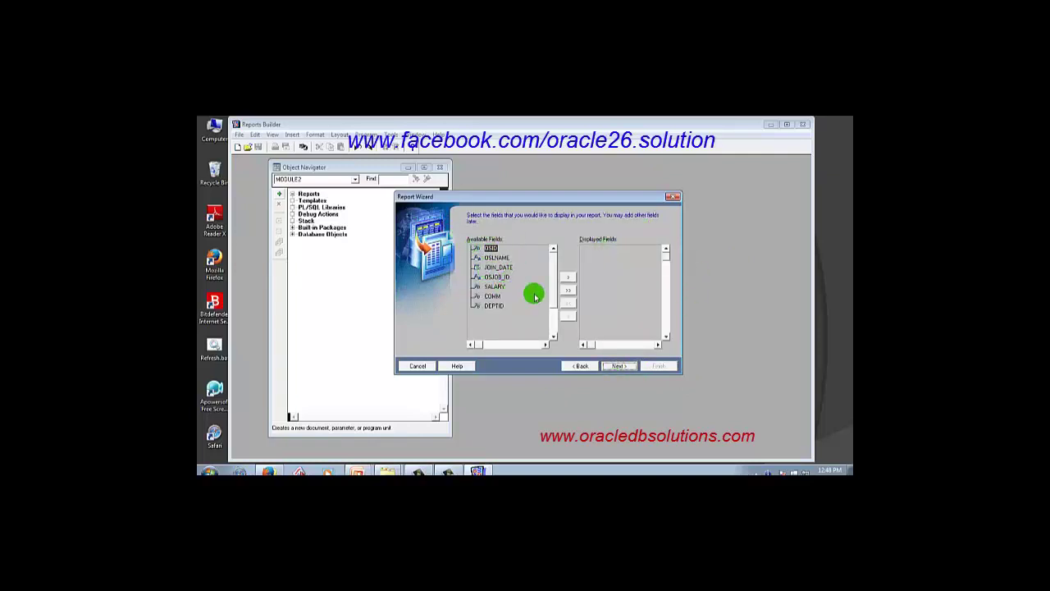
pyautogui.click(570, 278)
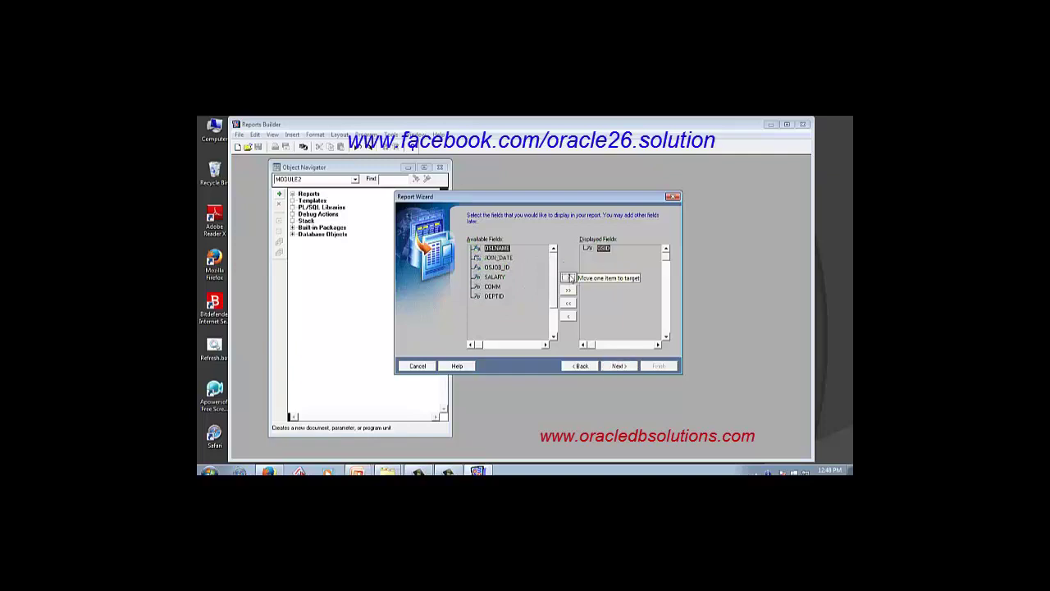
pyautogui.click(570, 278)
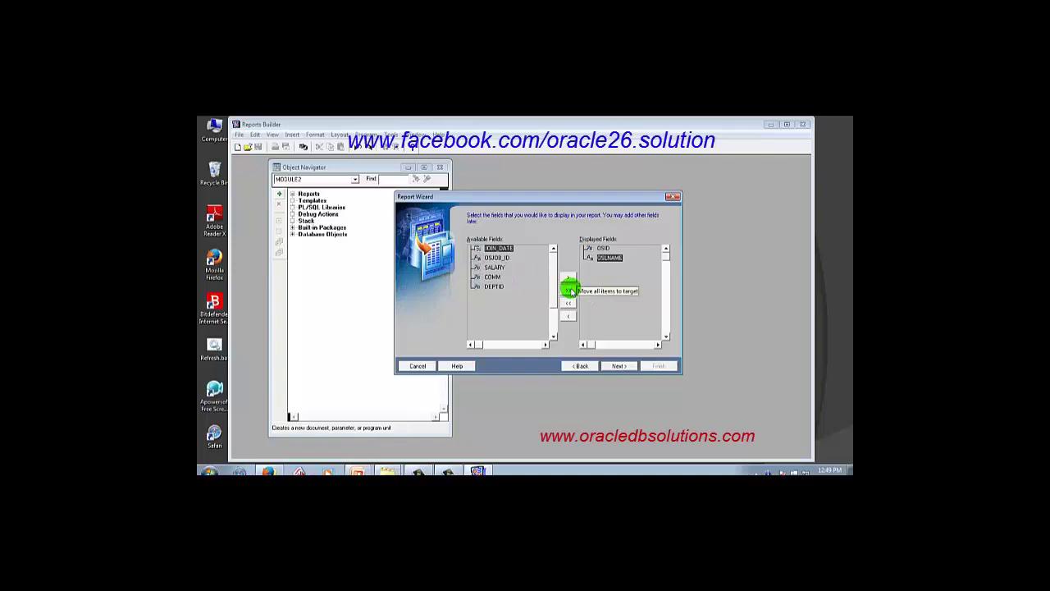
pyautogui.click(570, 290)
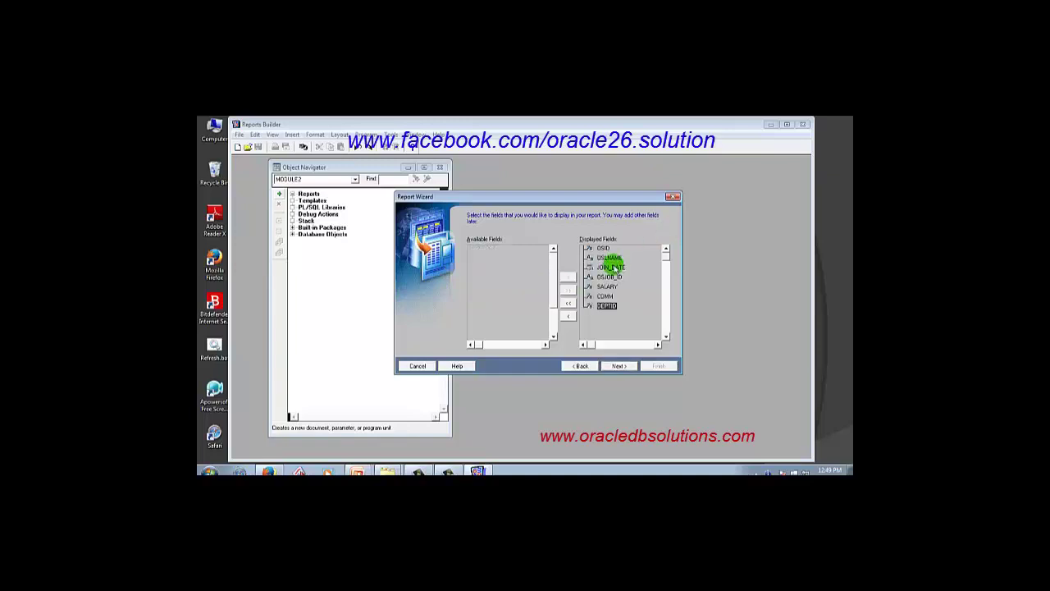
pyautogui.click(618, 367)
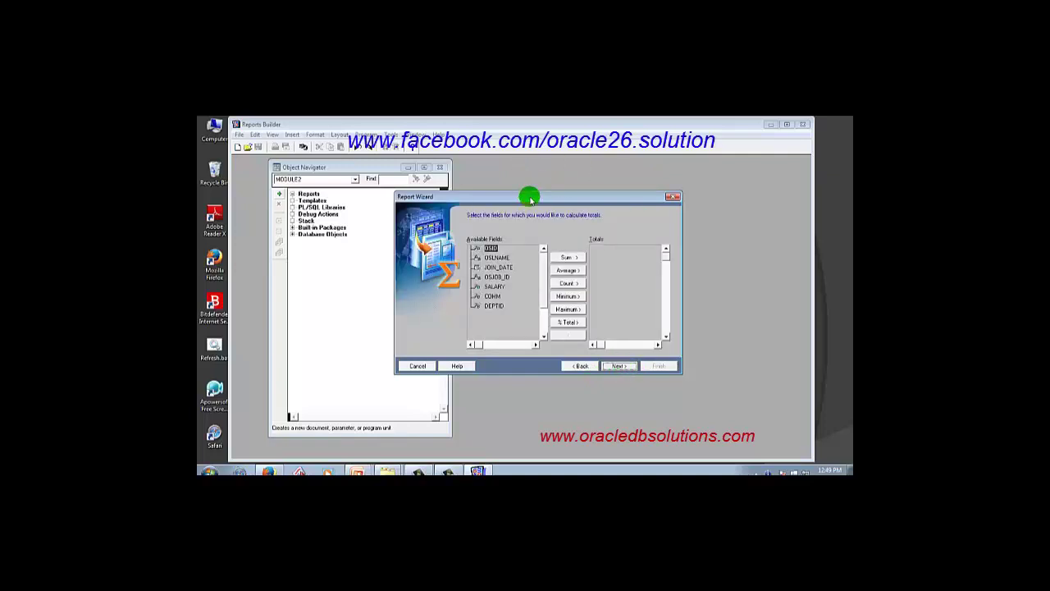
# Add a Count of OSID and a Sum of SALARY as report totals.
pyautogui.moveTo(530, 199); pyautogui.dragTo(561, 192)
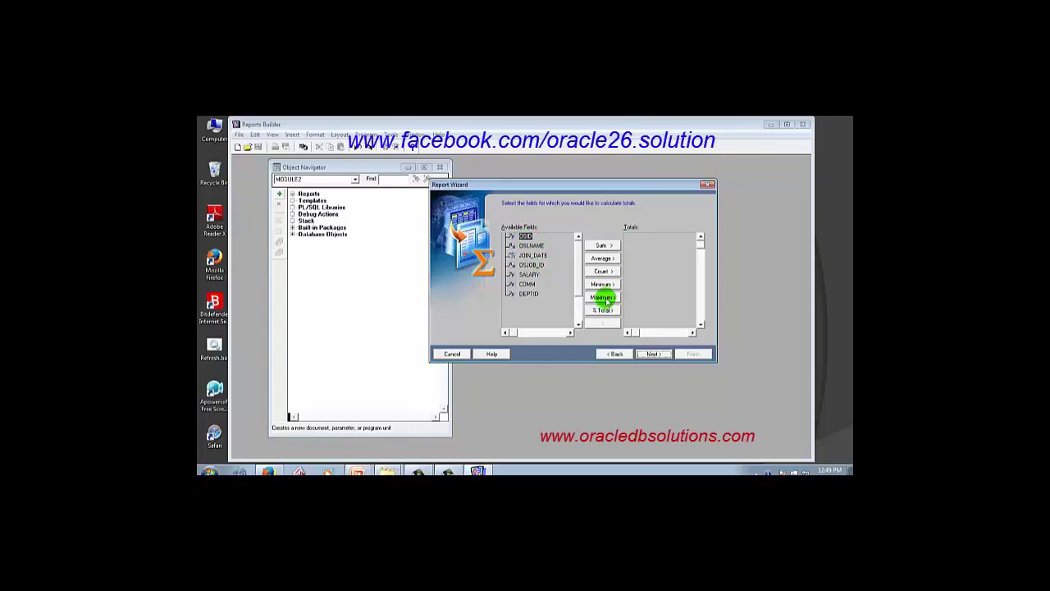
pyautogui.click(603, 271)
pyautogui.click(645, 351)
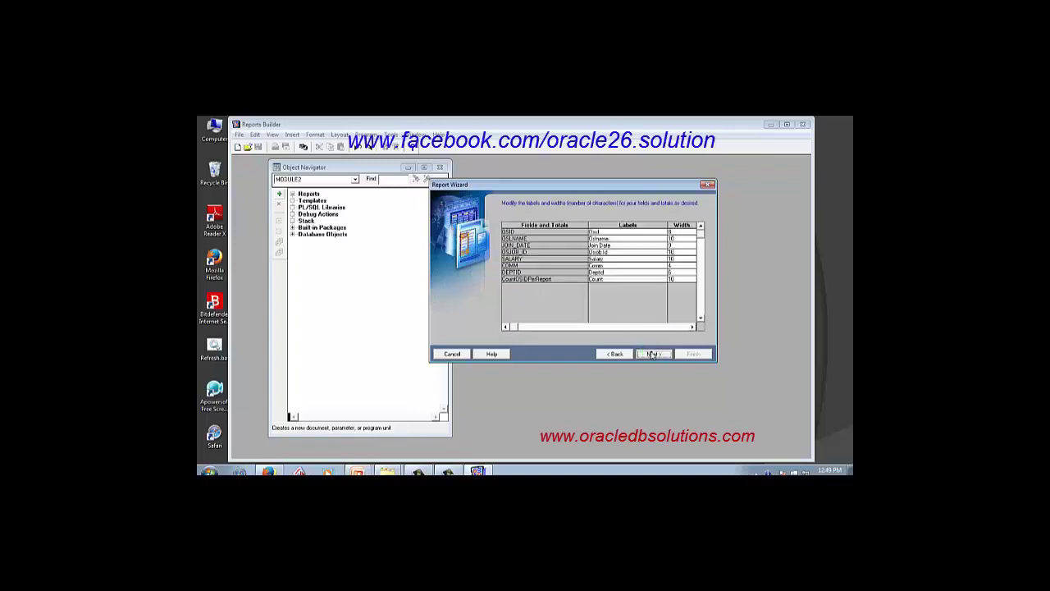
pyautogui.click(557, 294)
pyautogui.click(607, 356)
pyautogui.click(529, 274)
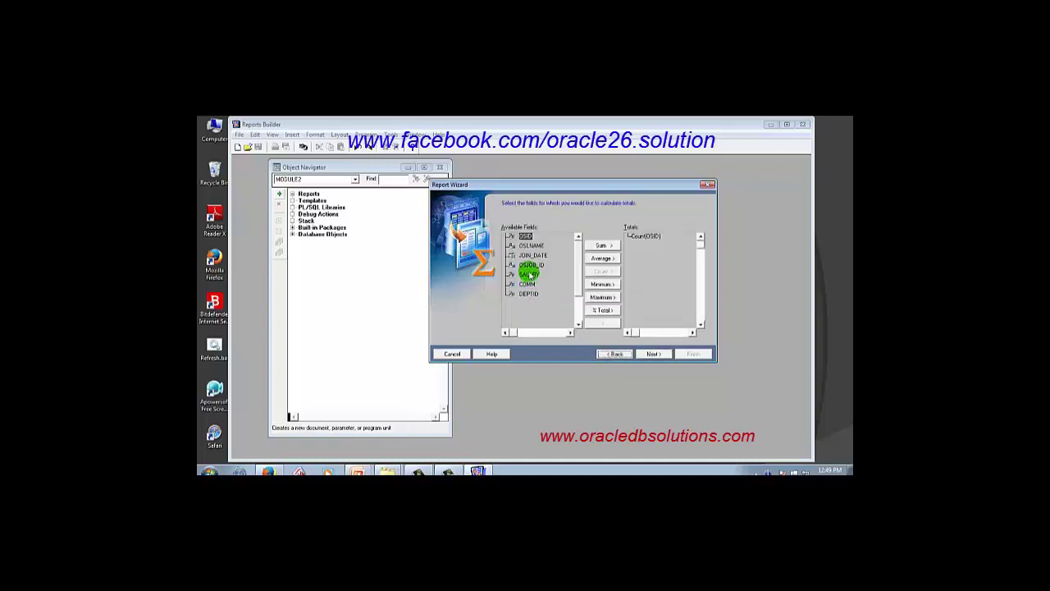
pyautogui.click(602, 284)
pyautogui.click(602, 245)
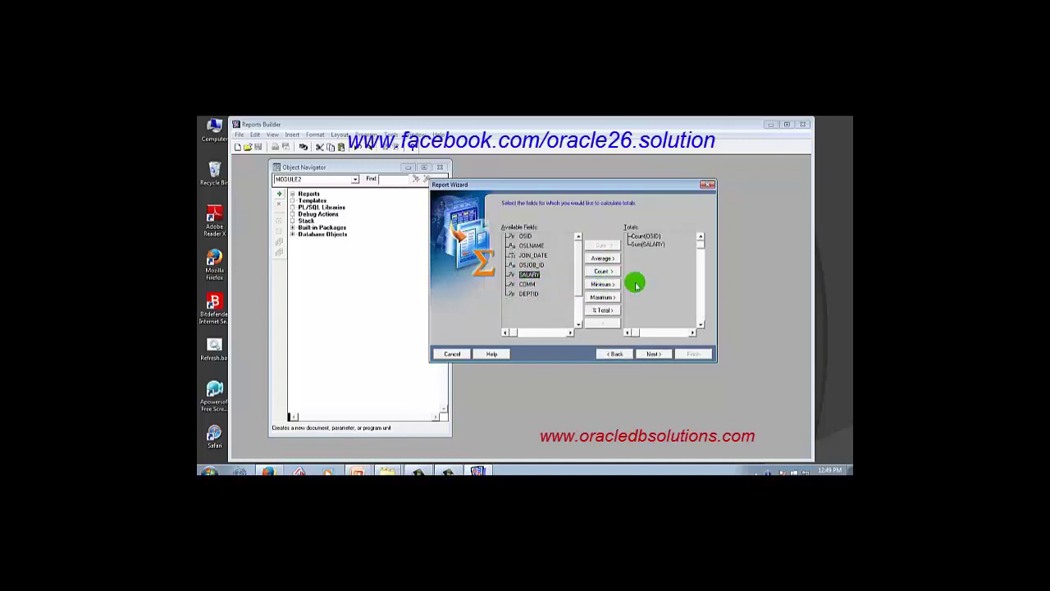
pyautogui.click(654, 354)
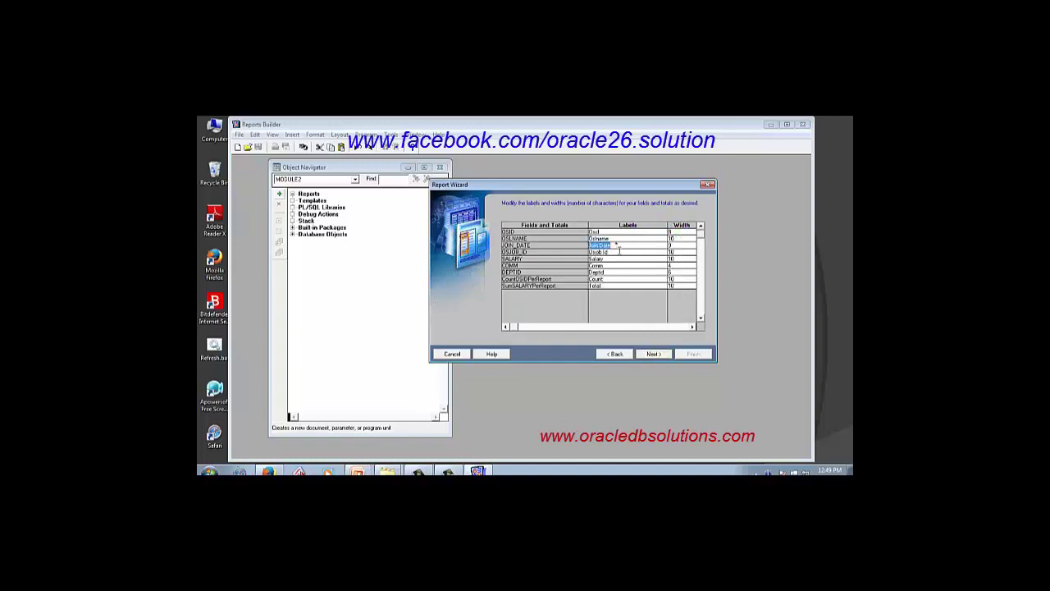
# Adjust the Salary label and a field width, then continue to the template page.
pyautogui.click(615, 259)
pyautogui.click(685, 259)
pyautogui.click(661, 354)
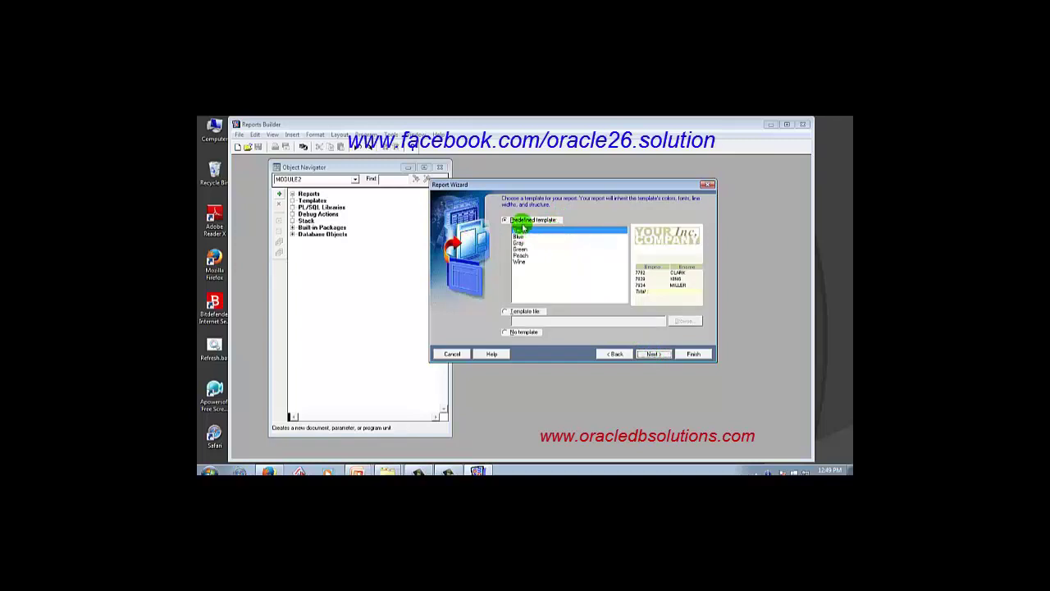
# Preview the Beige and Gray templates, browse for a template file, and try No template.
pyautogui.click(518, 236)
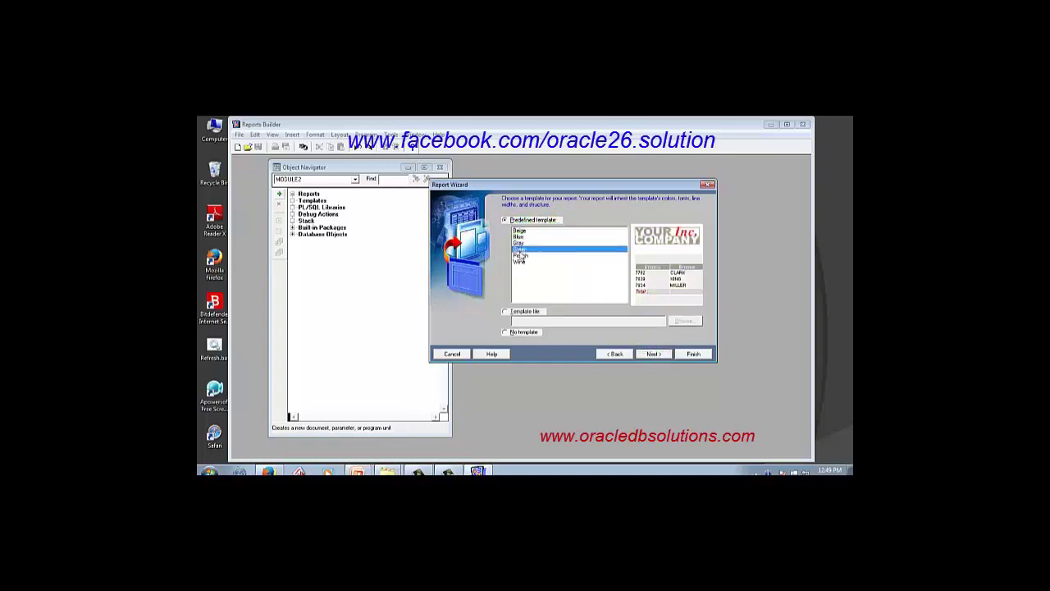
pyautogui.click(518, 243)
pyautogui.click(518, 231)
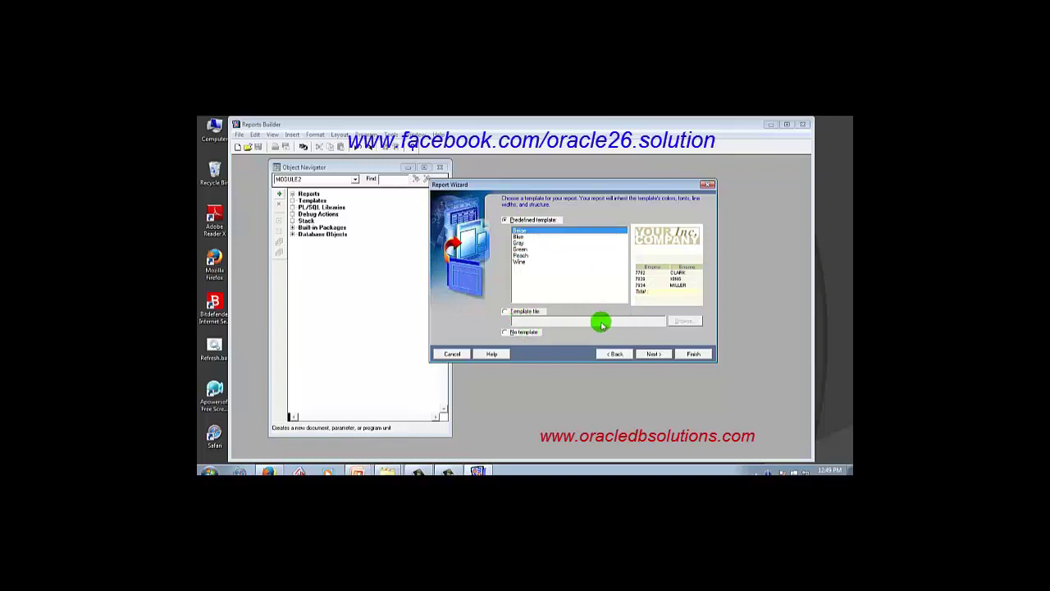
pyautogui.click(528, 314)
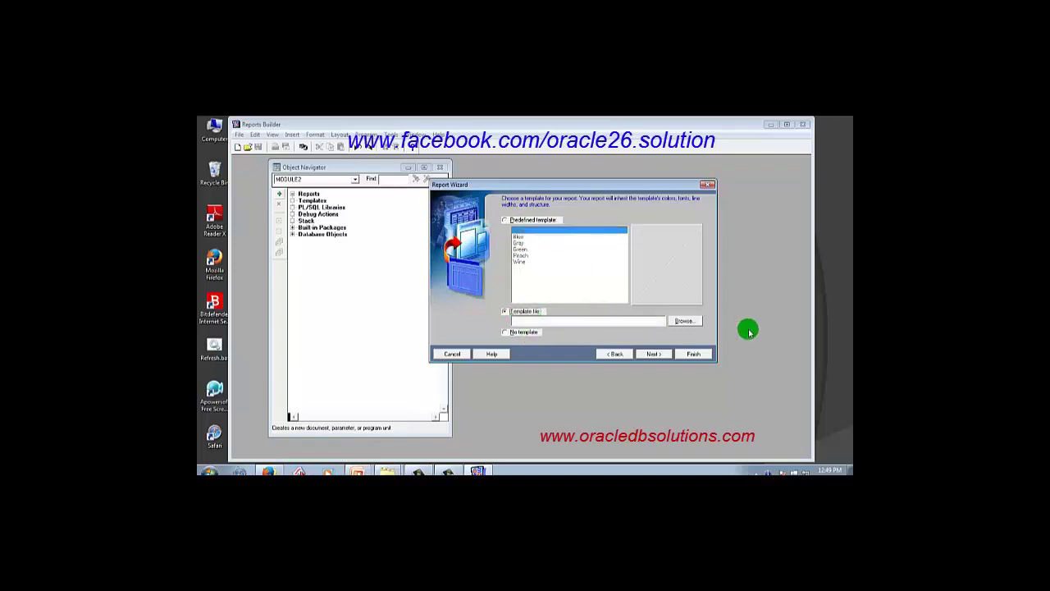
pyautogui.click(686, 320)
pyautogui.click(425, 146)
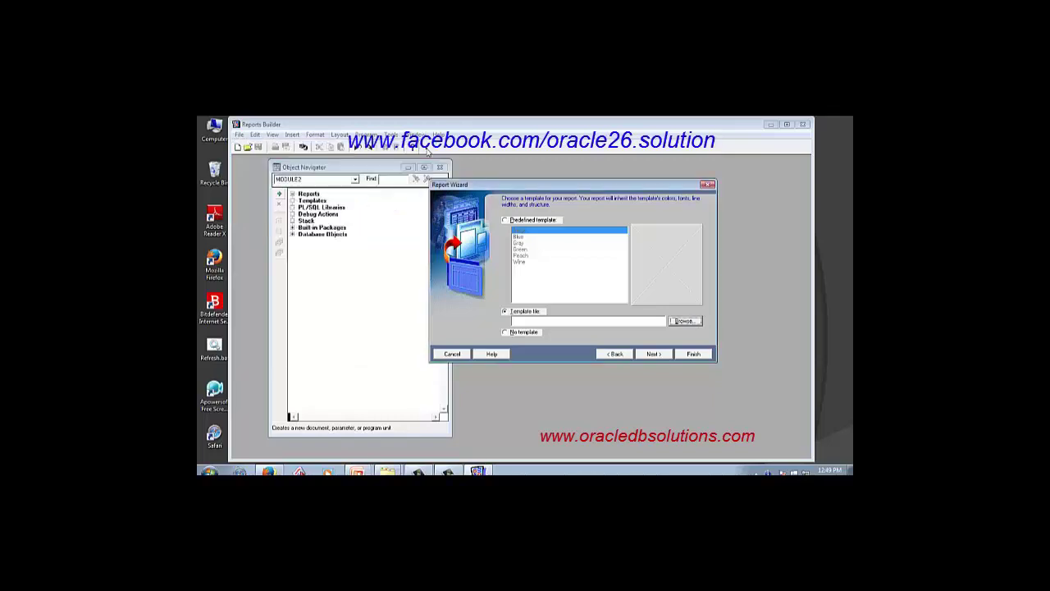
pyautogui.click(521, 335)
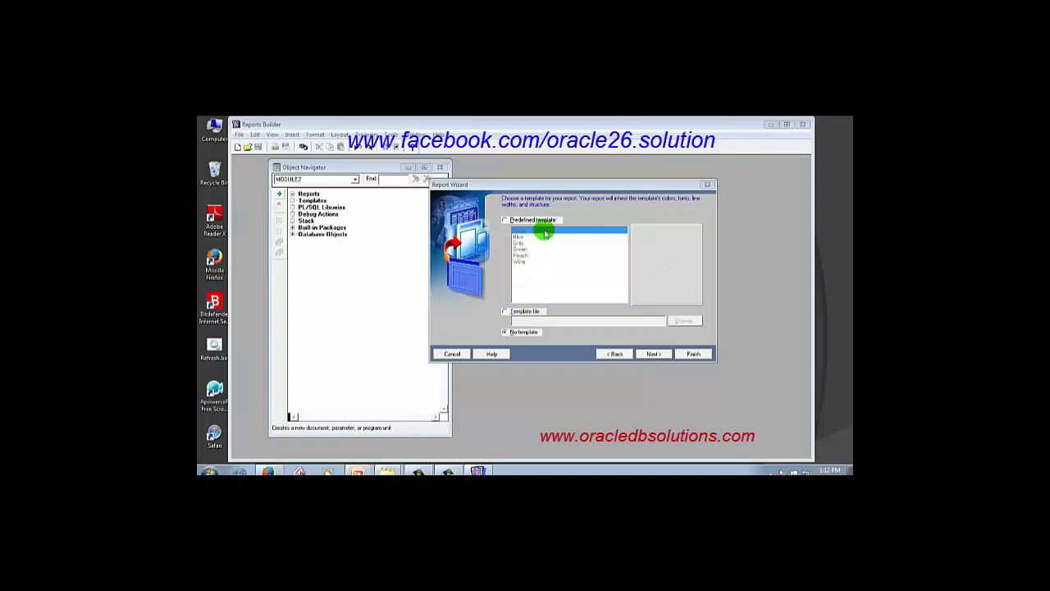
# Select the predefined Gray template and finish the wizard to generate the report.
pyautogui.click(519, 254)
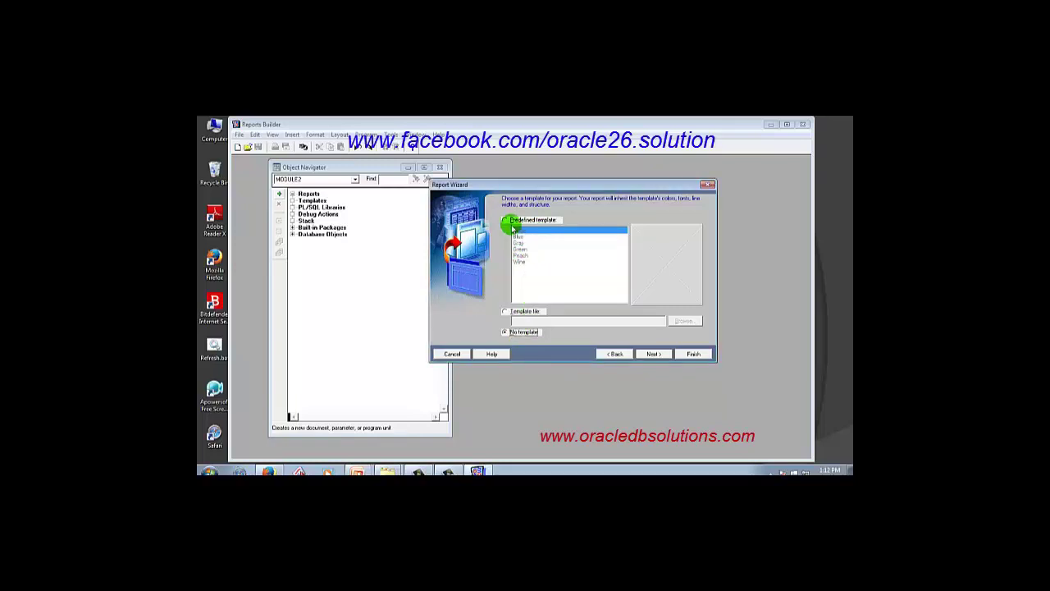
pyautogui.click(510, 227)
pyautogui.click(520, 250)
pyautogui.click(518, 243)
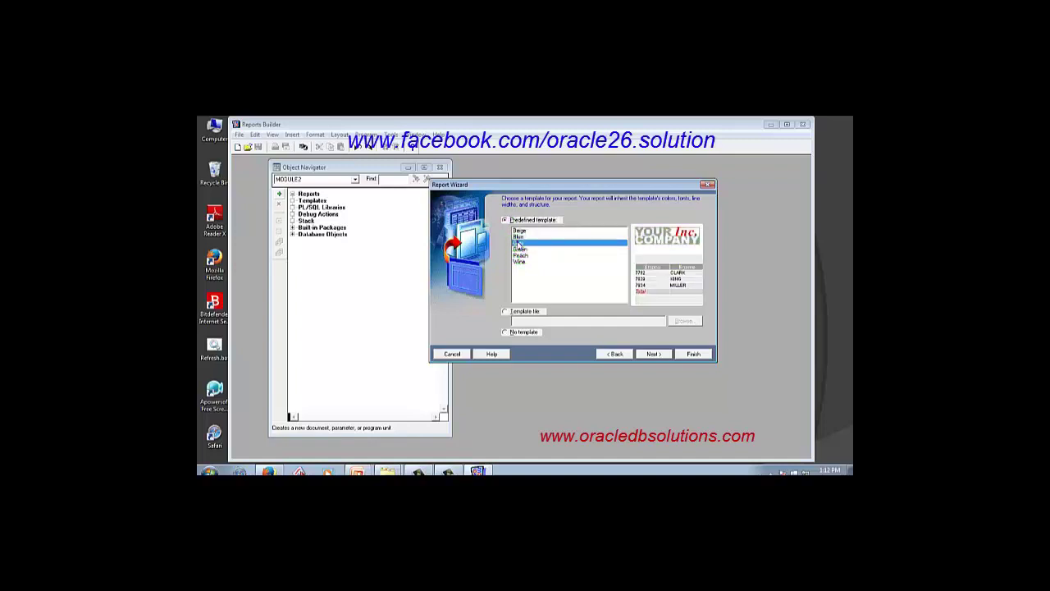
pyautogui.click(654, 354)
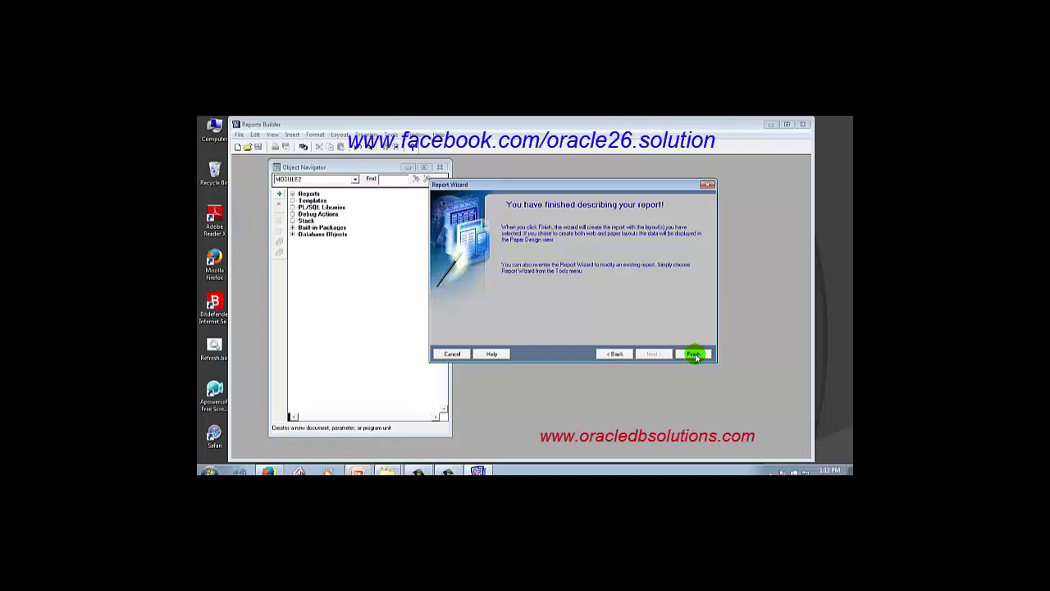
pyautogui.click(695, 354)
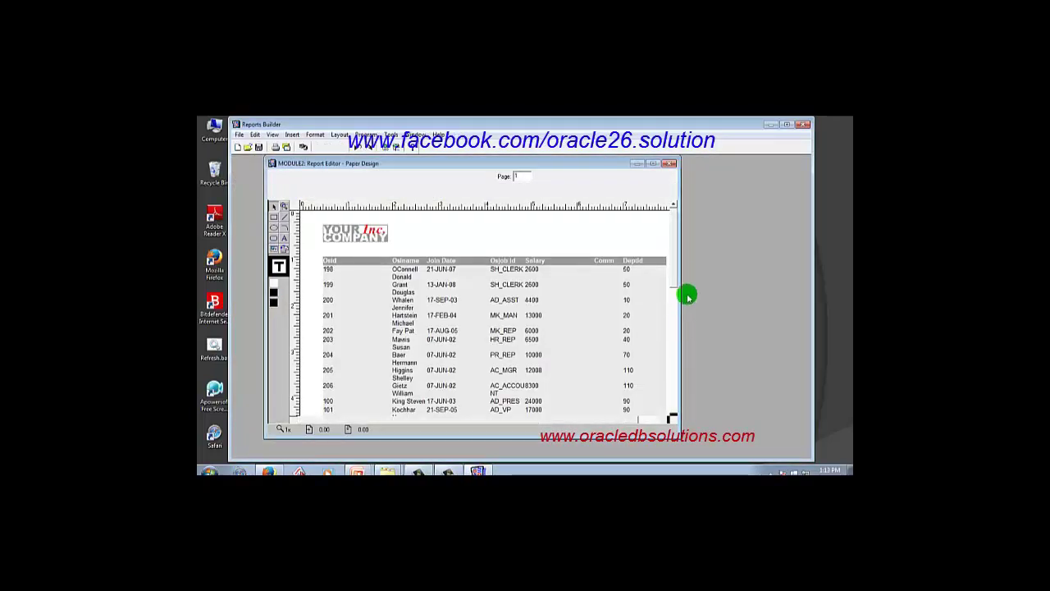
# Start Save As and replace the default name MODULE2 with basic_report.
pyautogui.scroll(-3, 673, 287)
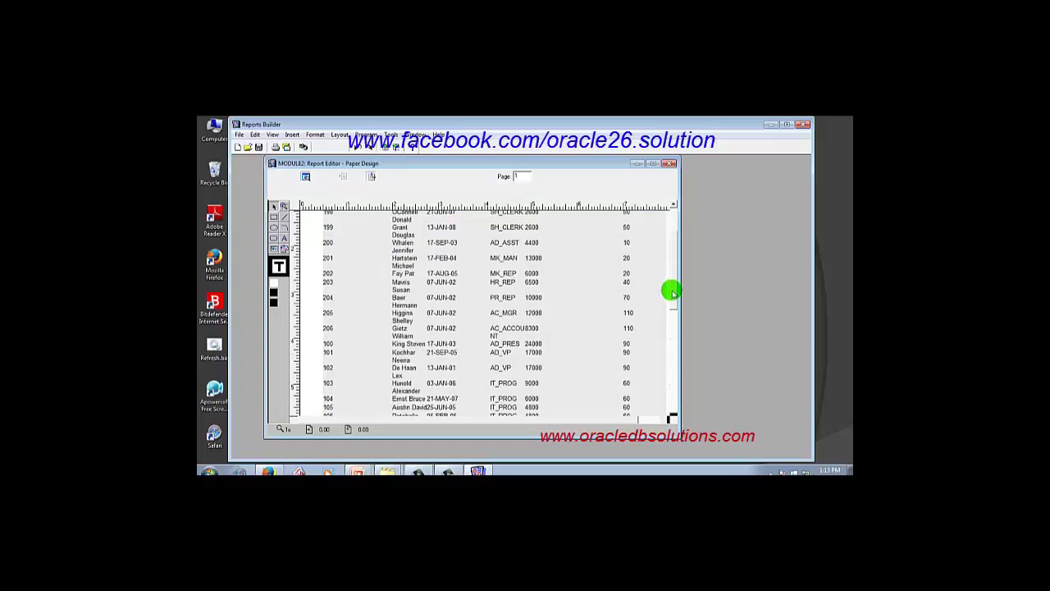
pyautogui.scroll(3, 673, 292)
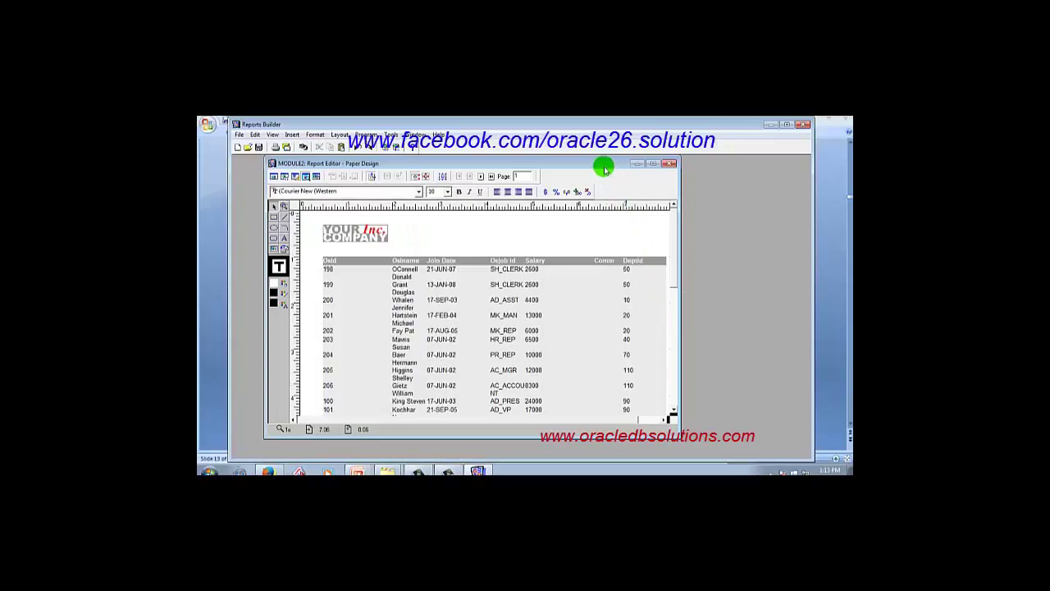
pyautogui.moveTo(604, 168); pyautogui.dragTo(650, 169)
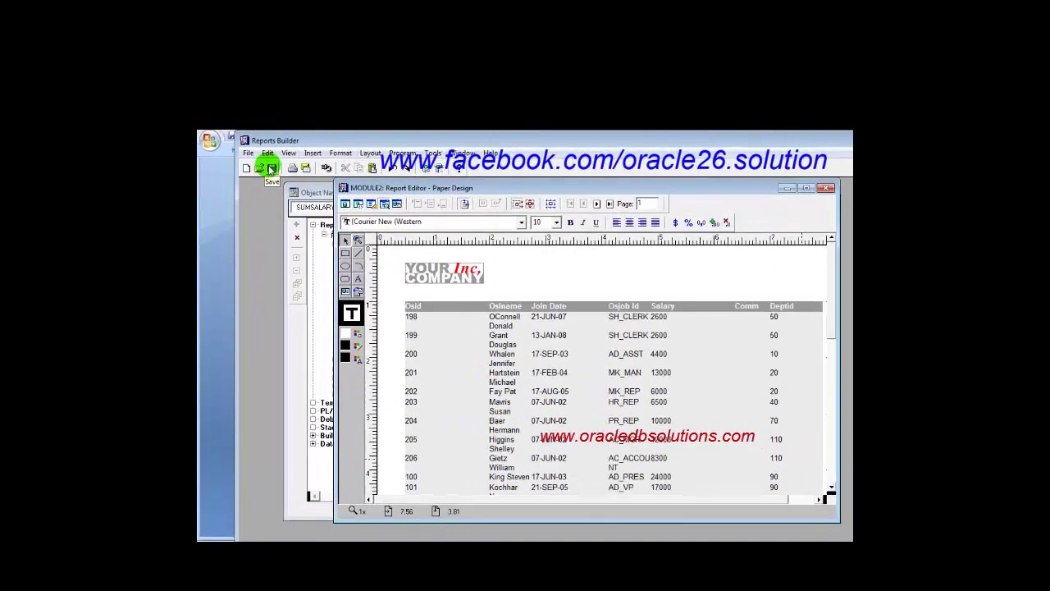
pyautogui.click(272, 168)
pyautogui.click(248, 155)
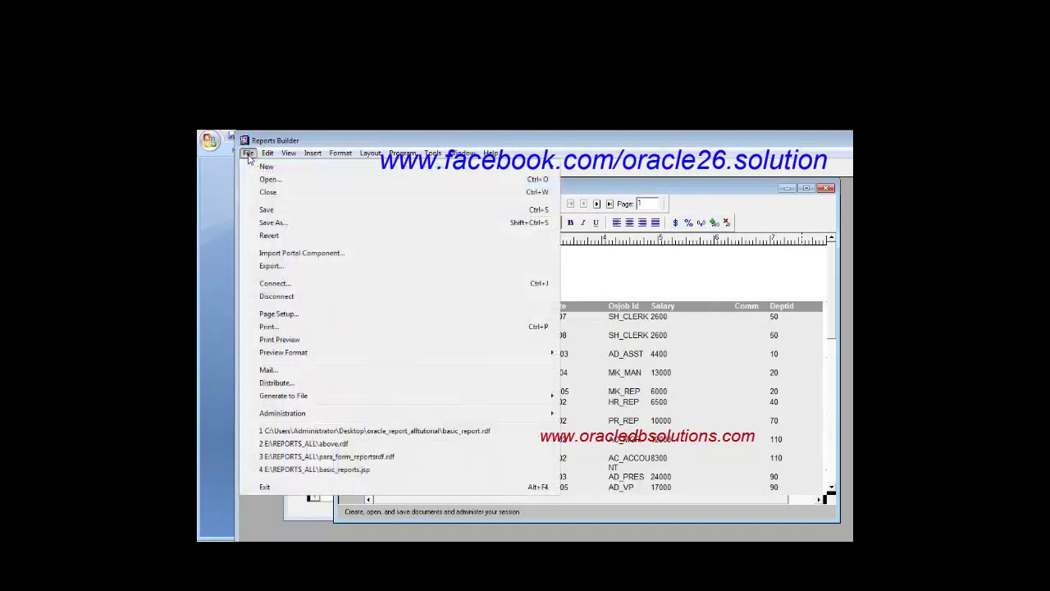
pyautogui.click(264, 225)
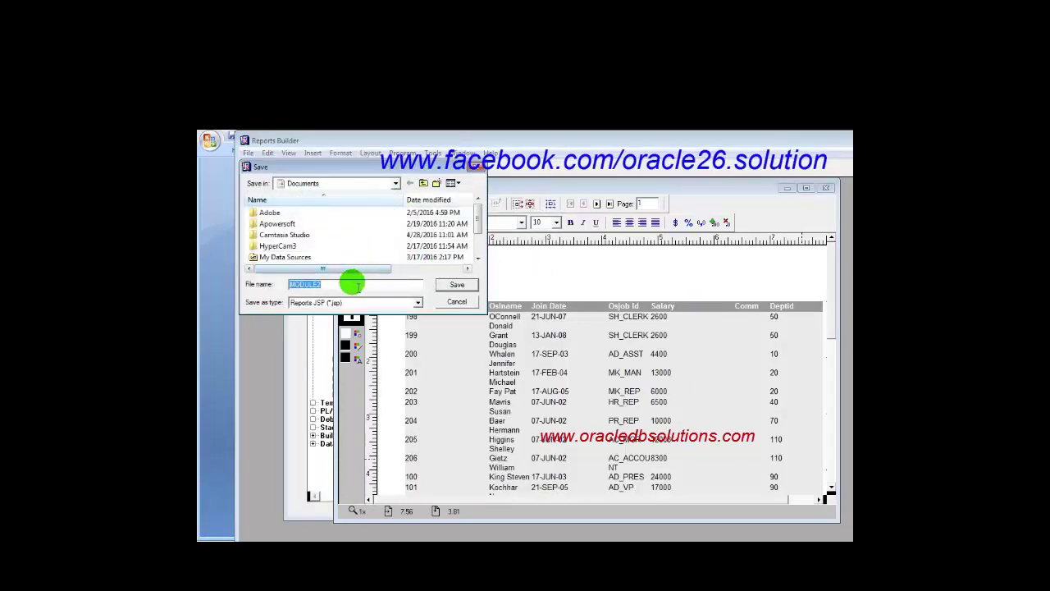
pyautogui.click(352, 283)
pyautogui.doubleClick(287, 284)
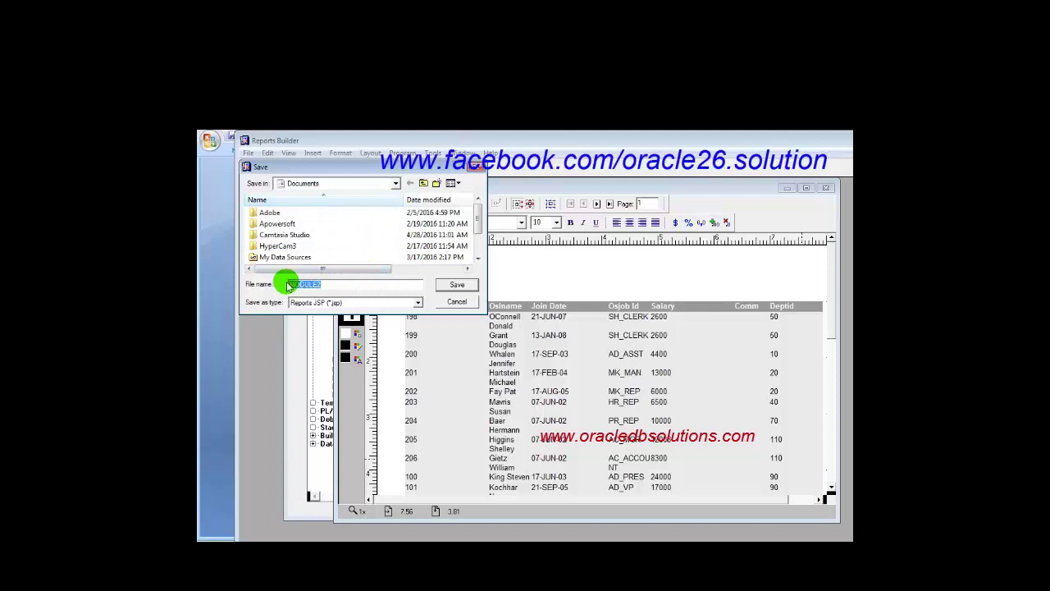
pyautogui.write('basic_report')
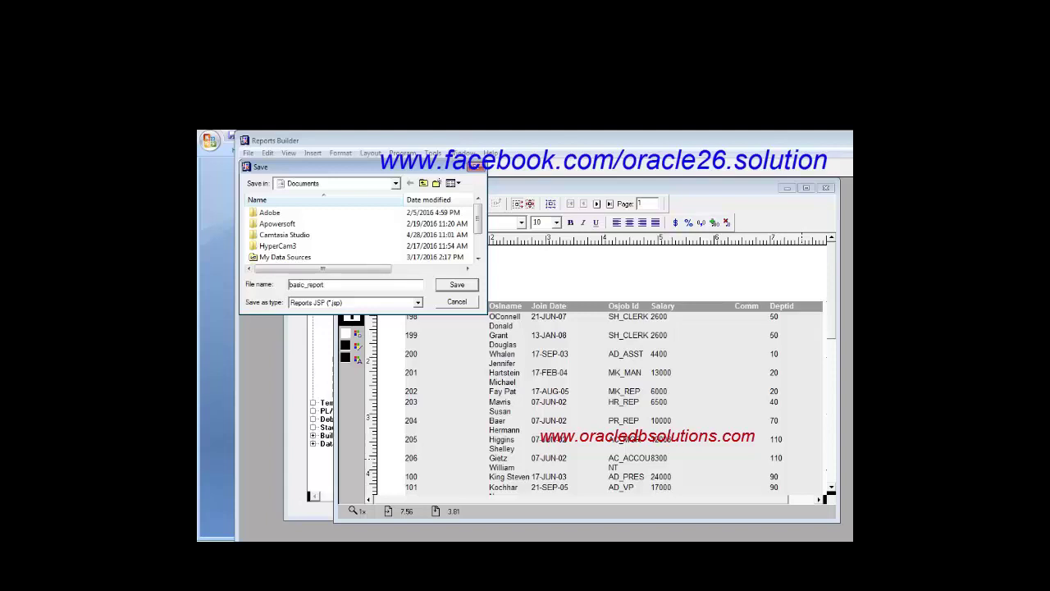
# Create an oracle_report_tutorial folder on the Desktop and save basic_report inside it.
pyautogui.click(394, 183)
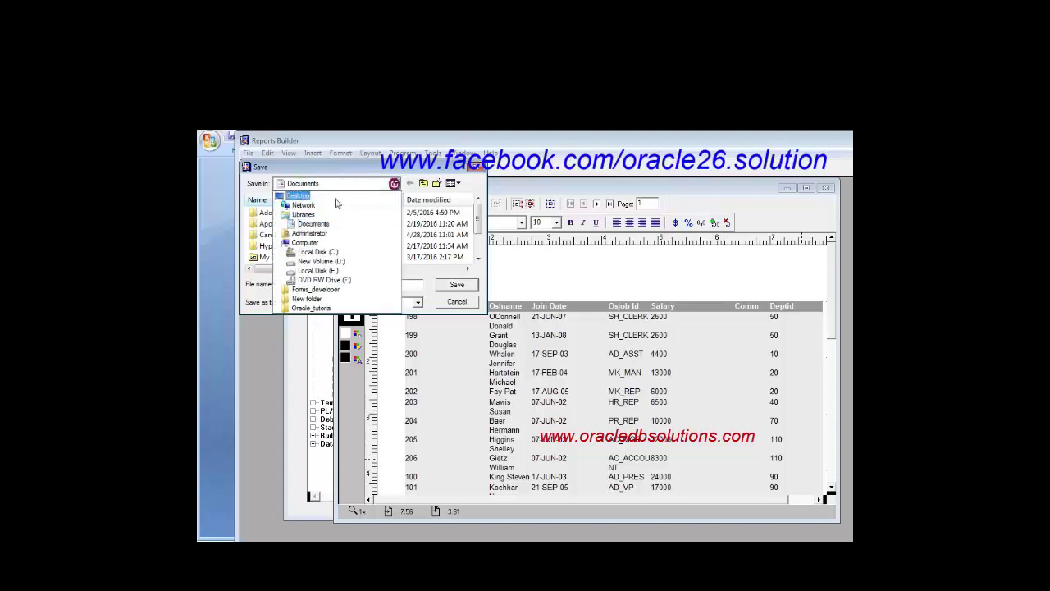
pyautogui.click(316, 197)
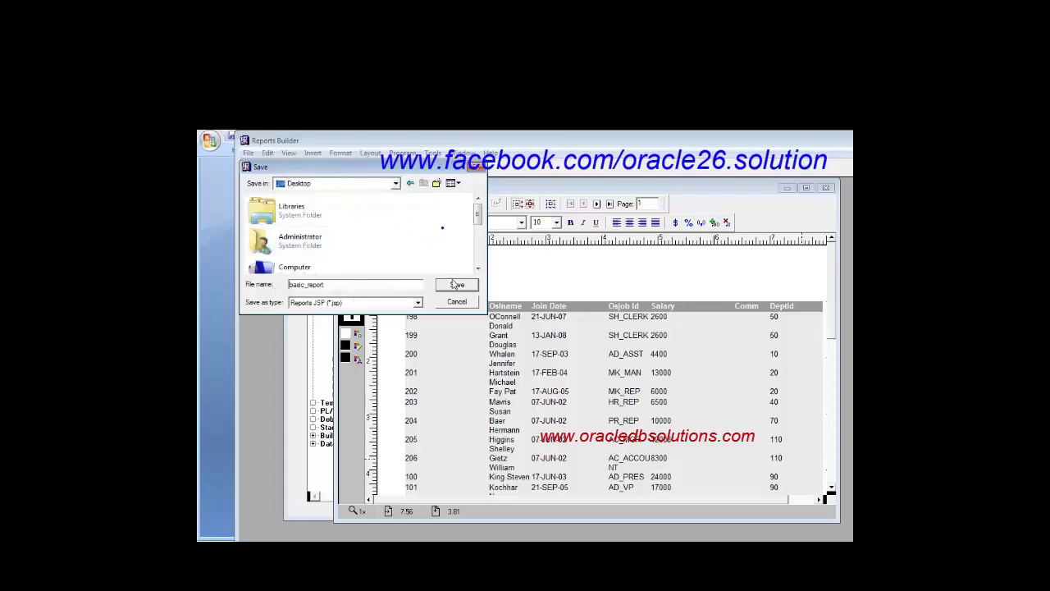
pyautogui.rightClick(443, 228)
pyautogui.click(636, 346)
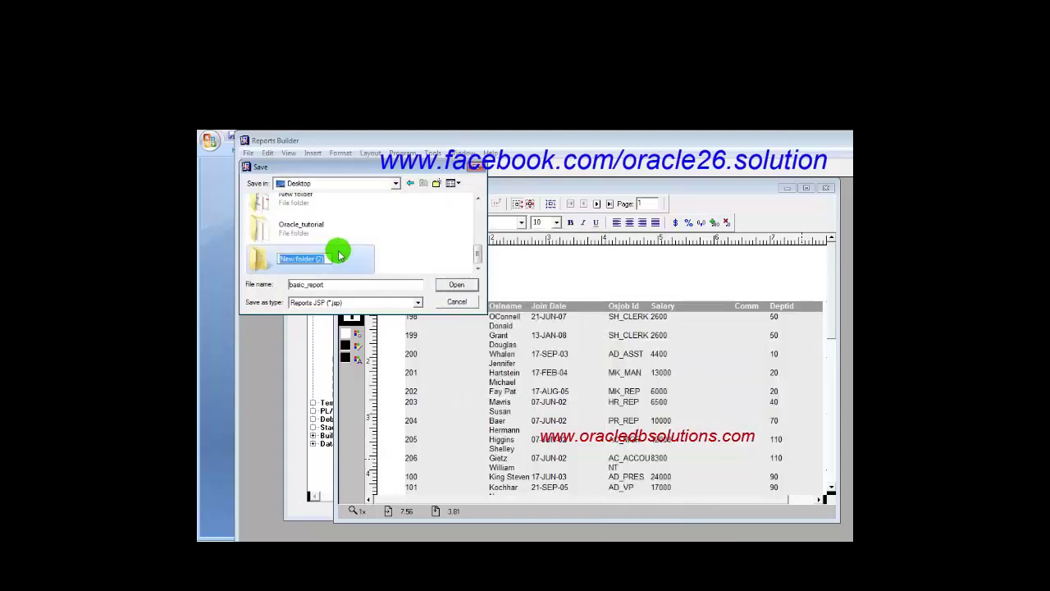
pyautogui.write('oracle_report_tutorial')
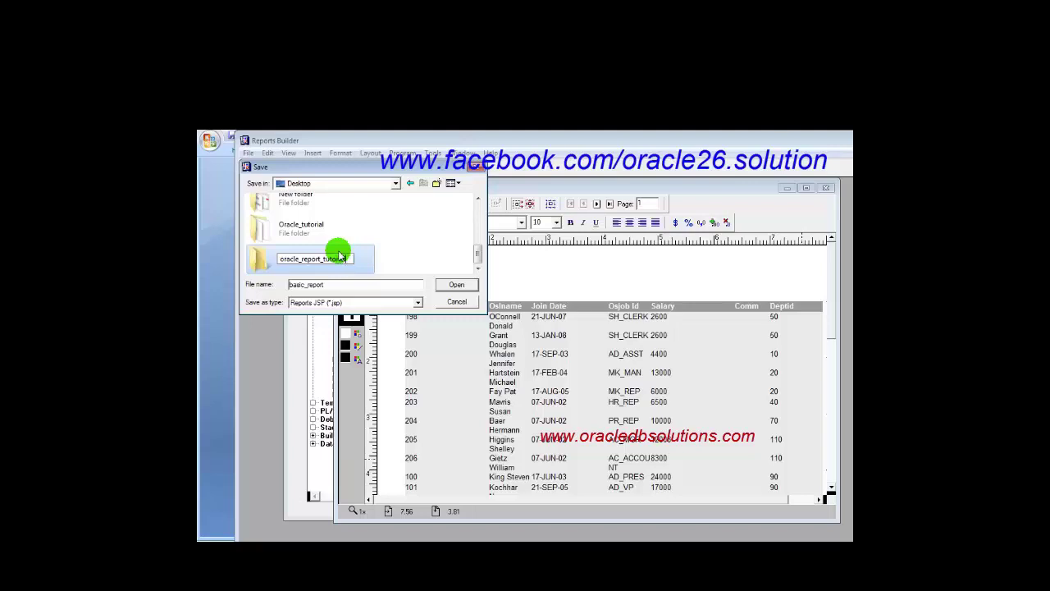
pyautogui.click(456, 284)
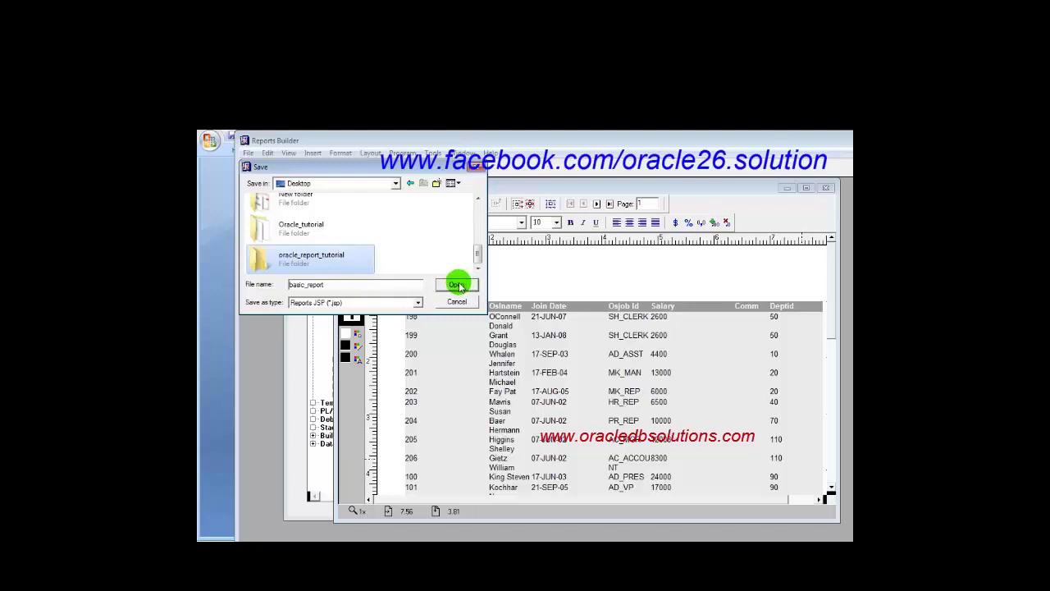
pyautogui.click(458, 286)
pyautogui.click(457, 286)
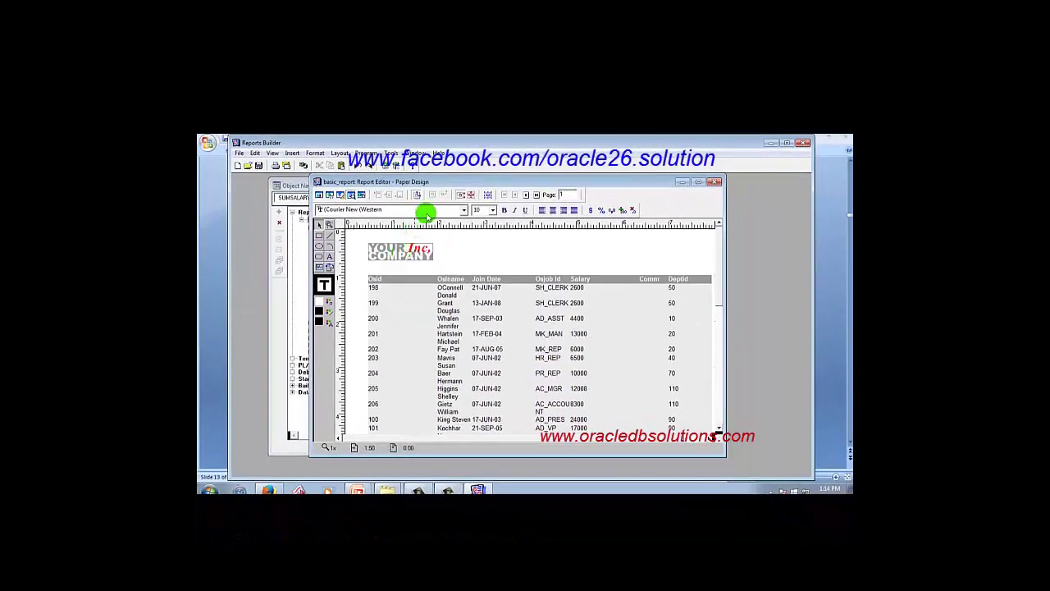
# Delete the company logo from the report header.
pyautogui.moveTo(478, 182); pyautogui.dragTo(483, 182)
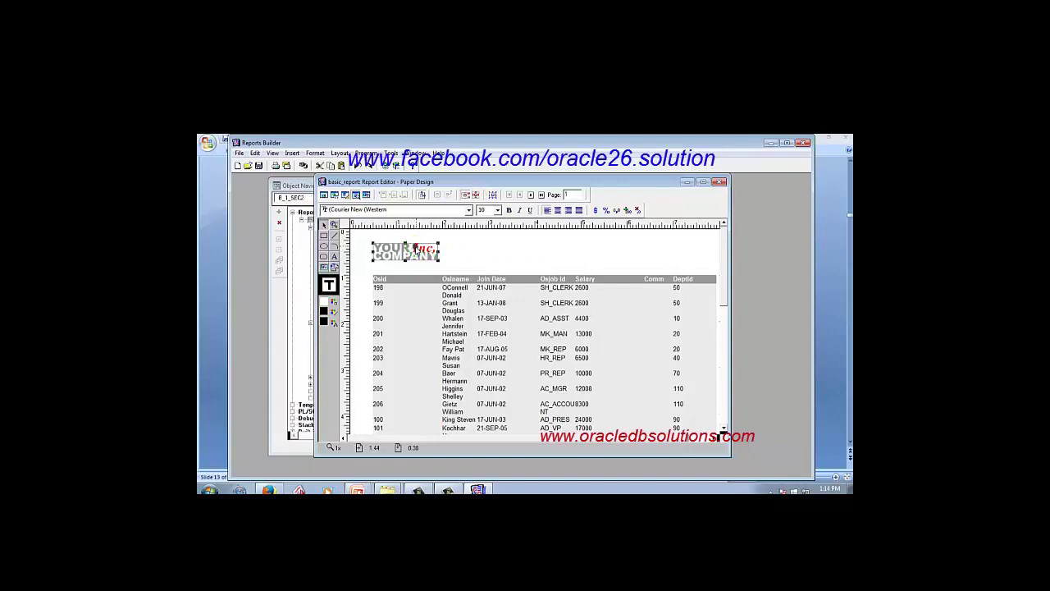
pyautogui.click(416, 246)
pyautogui.press('Delete')
pyautogui.click(579, 211)
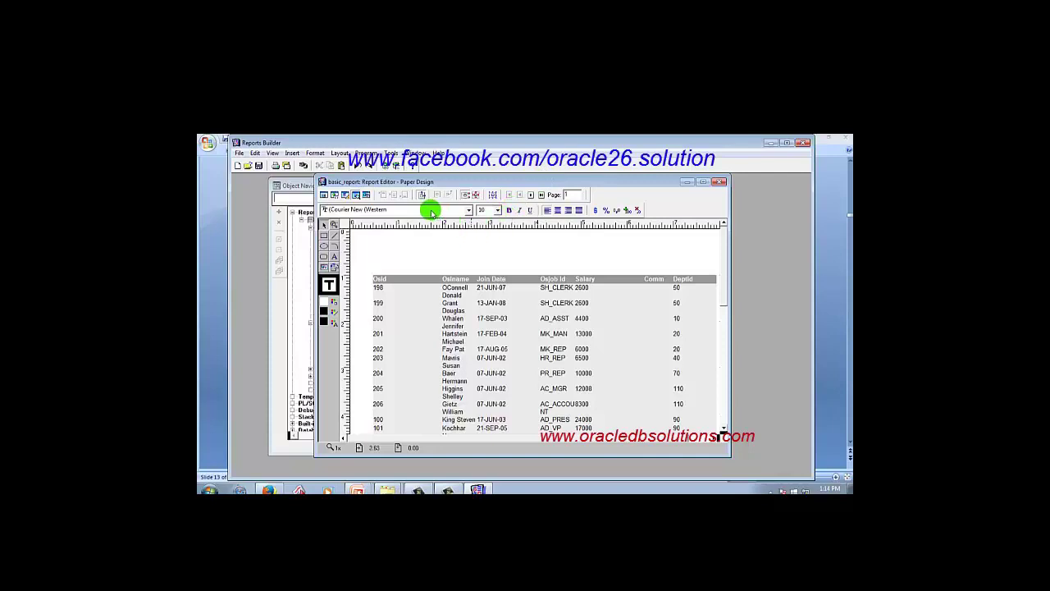
# Widen the editor and return to Paper Design showing the OS_EMP employee rows.
pyautogui.click(355, 195)
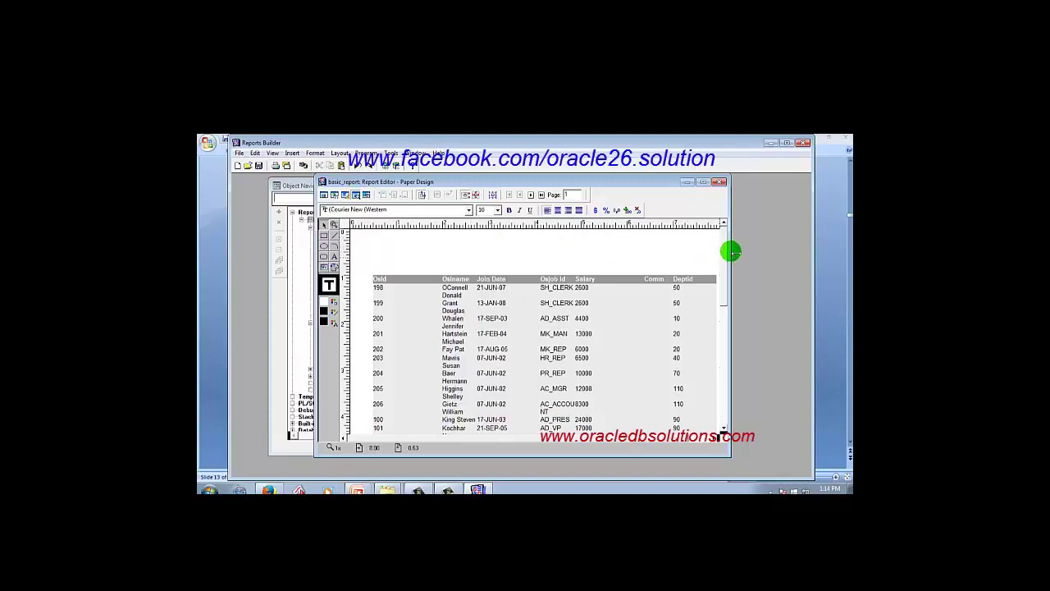
pyautogui.moveTo(731, 252); pyautogui.dragTo(785, 254)
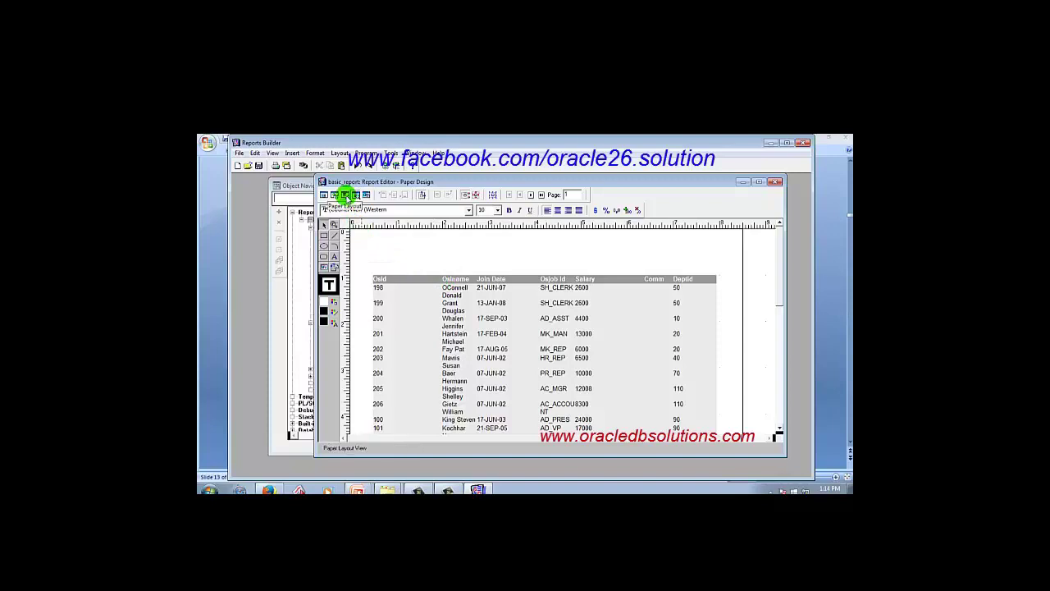
pyautogui.click(346, 195)
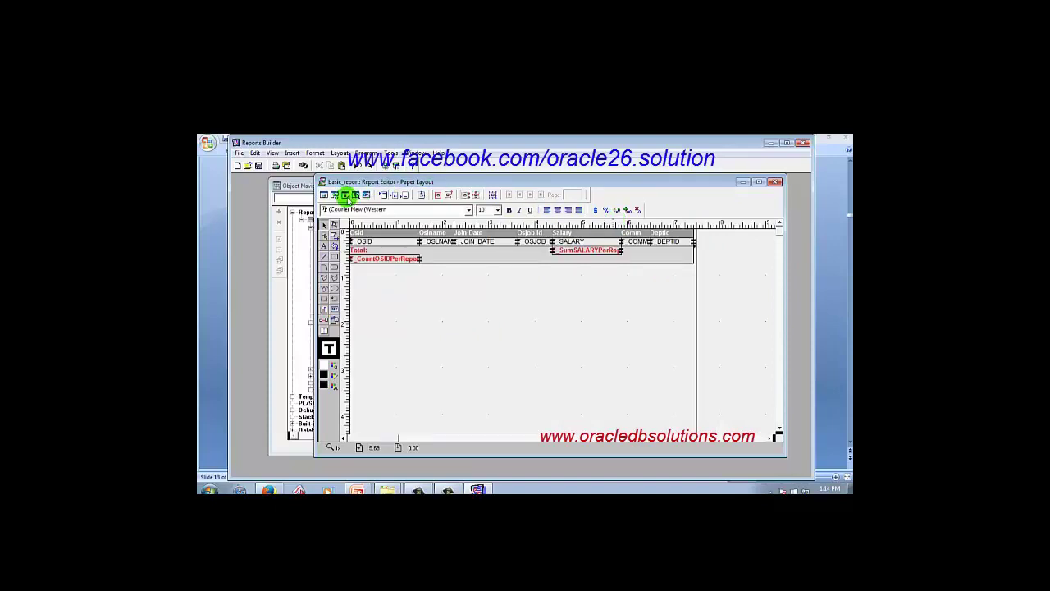
pyautogui.click(355, 195)
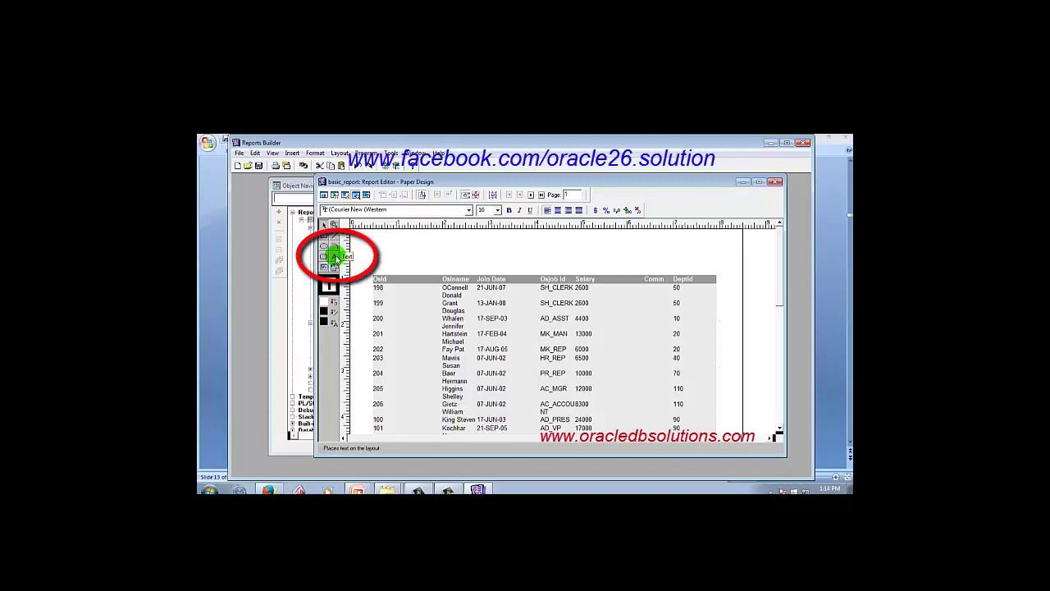
pyautogui.click(334, 257)
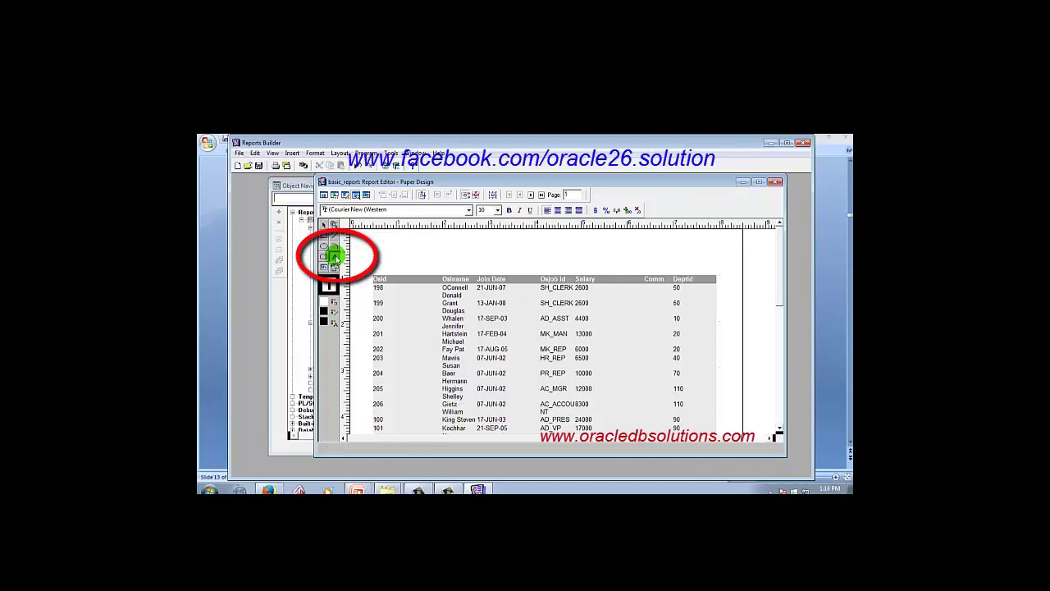
pyautogui.click(459, 256)
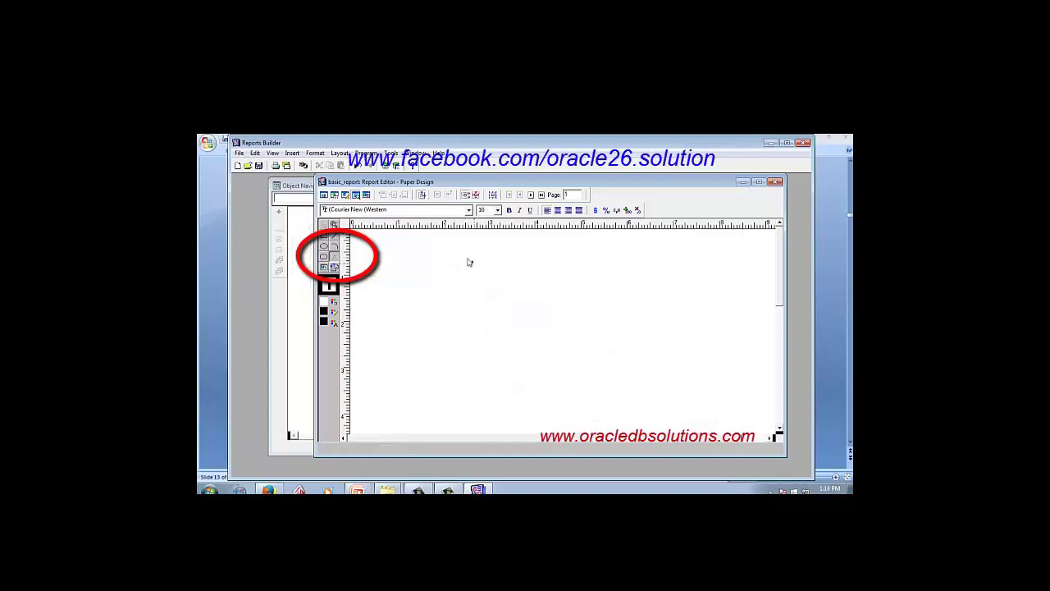
pyautogui.press('Delete')
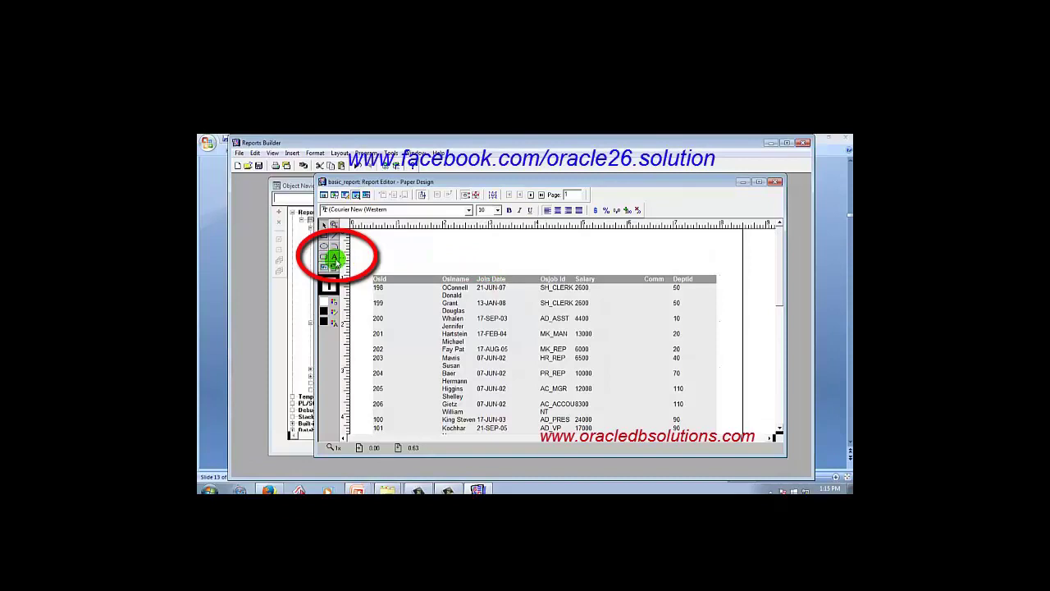
pyautogui.click(335, 257)
pyautogui.click(403, 257)
pyautogui.click(484, 265)
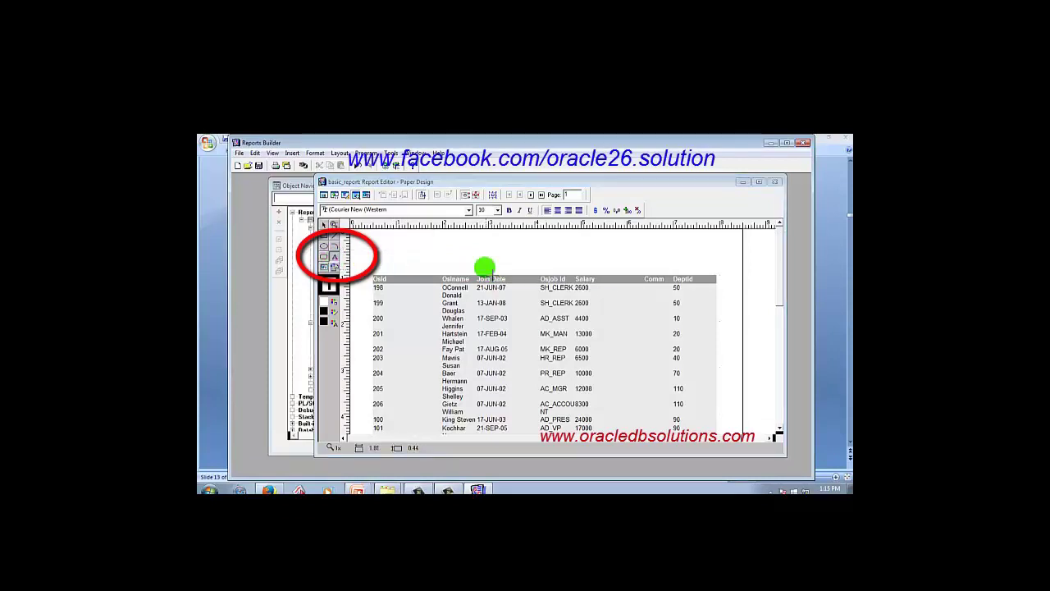
pyautogui.click(493, 344)
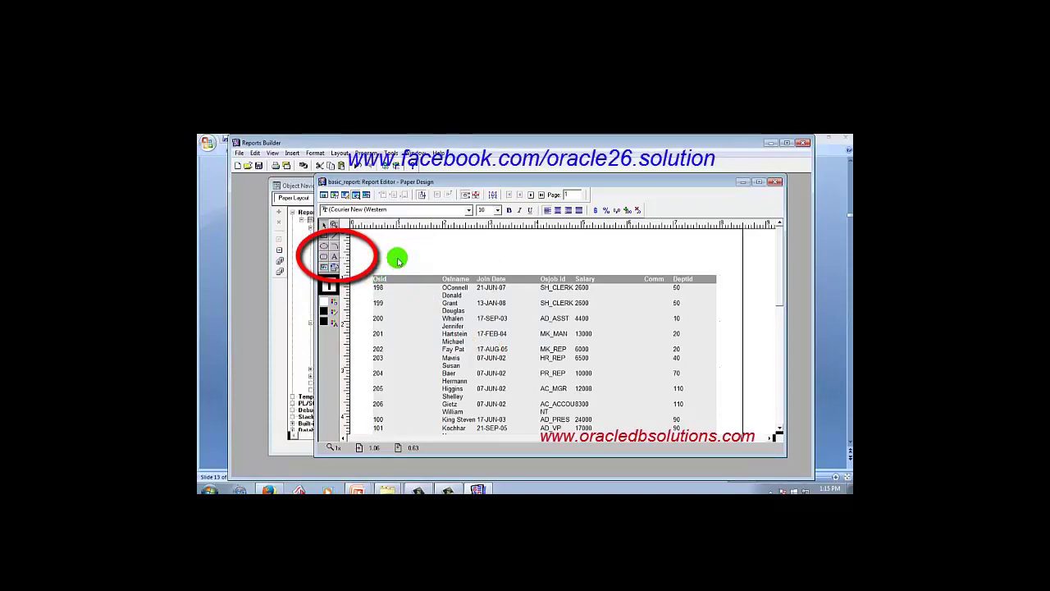
pyautogui.click(335, 258)
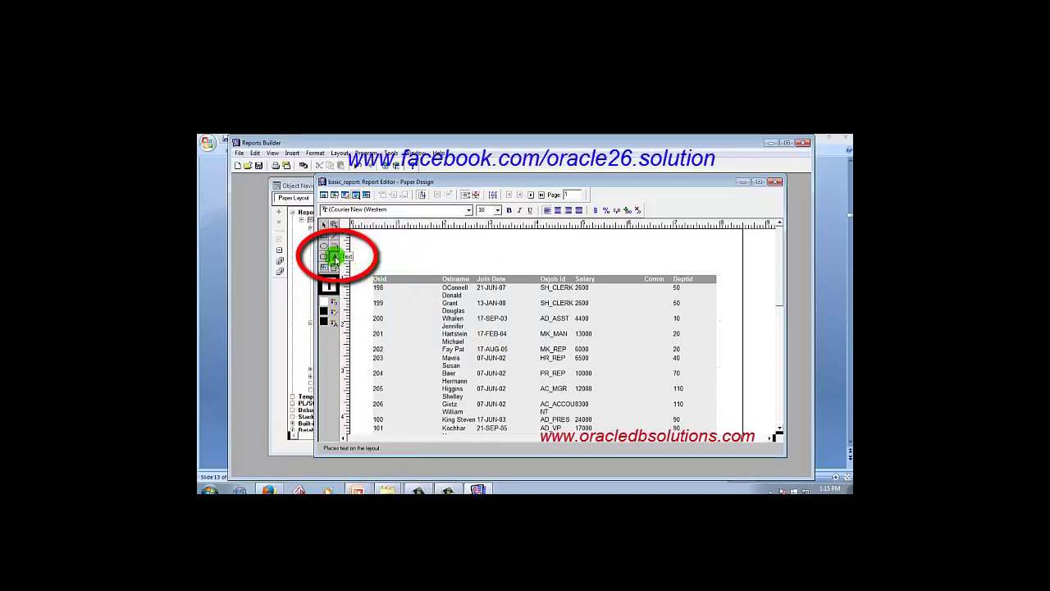
pyautogui.click(480, 257)
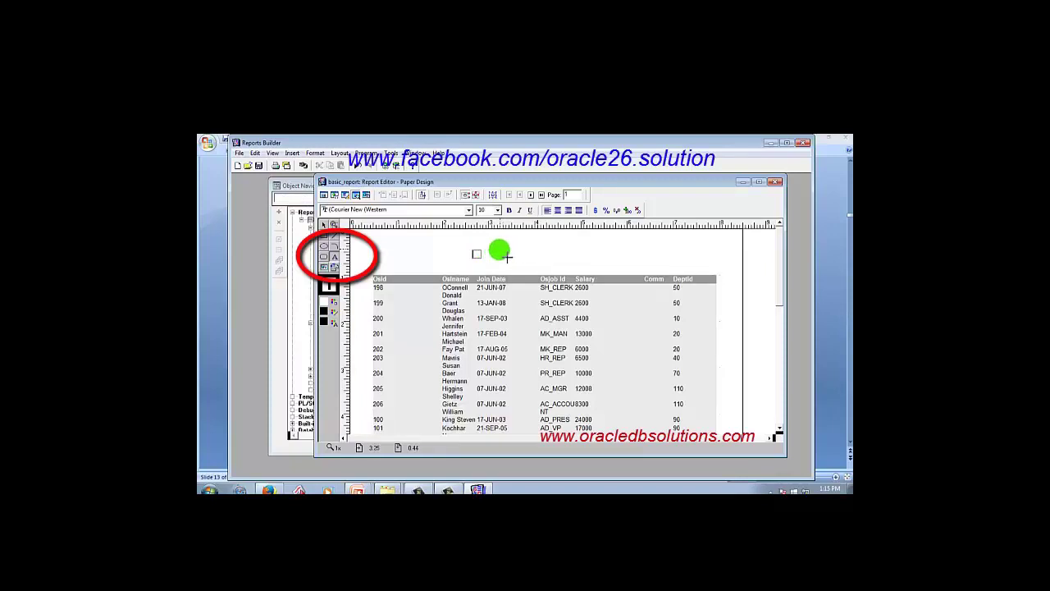
pyautogui.click(511, 254)
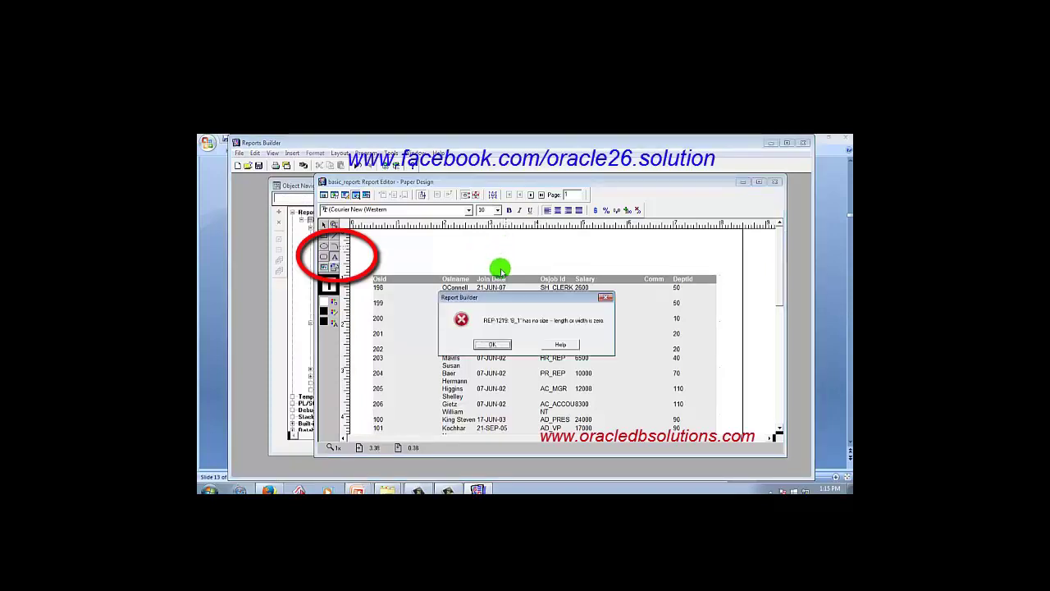
pyautogui.click(492, 350)
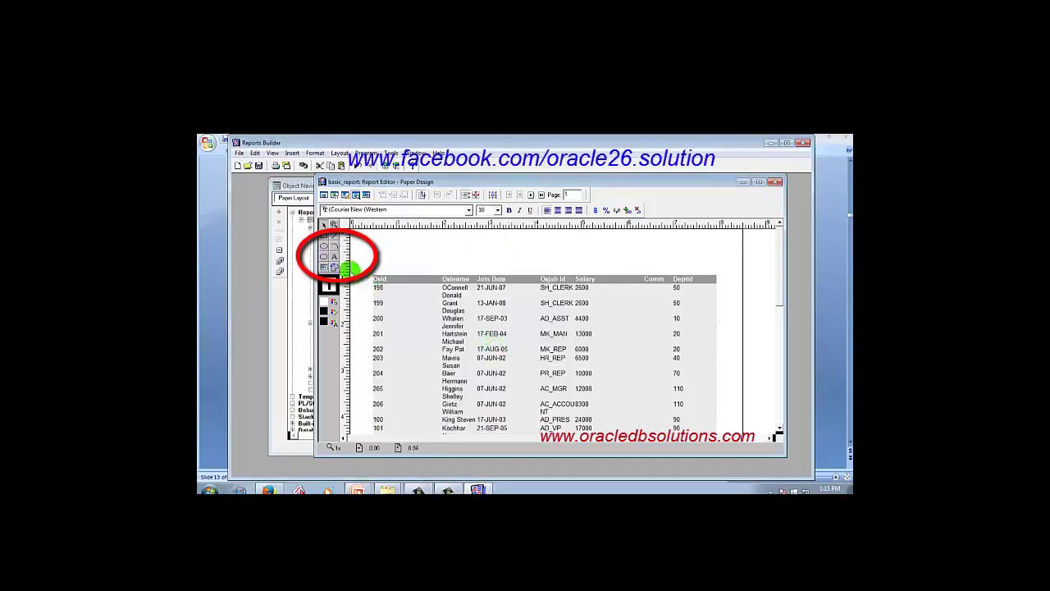
pyautogui.click(335, 256)
pyautogui.click(421, 255)
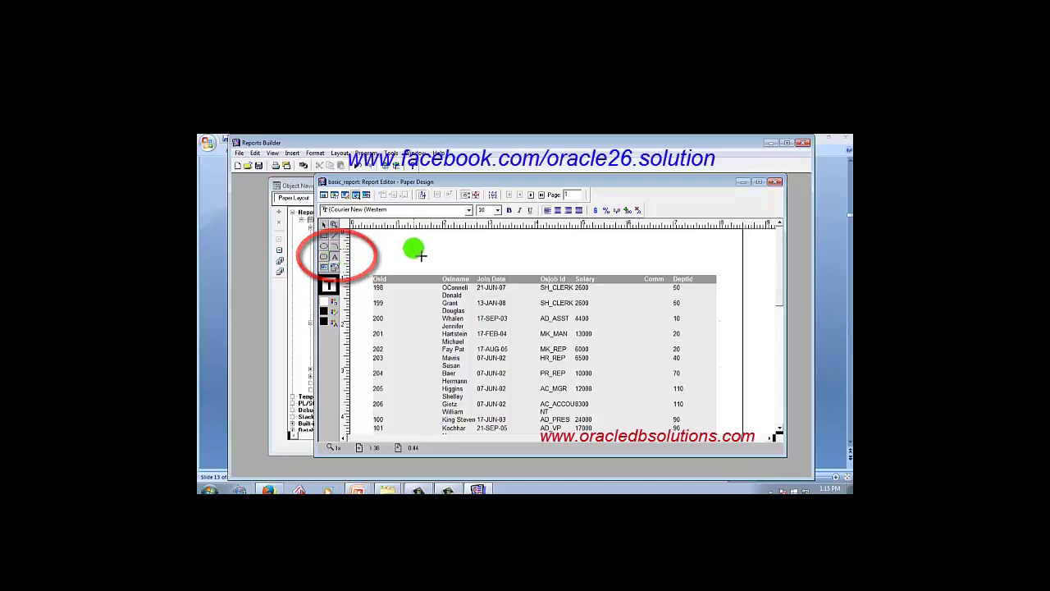
# Add the title 'This is our first tutorial' above the header row, set to size 36, and enlarge its box.
pyautogui.click(480, 255)
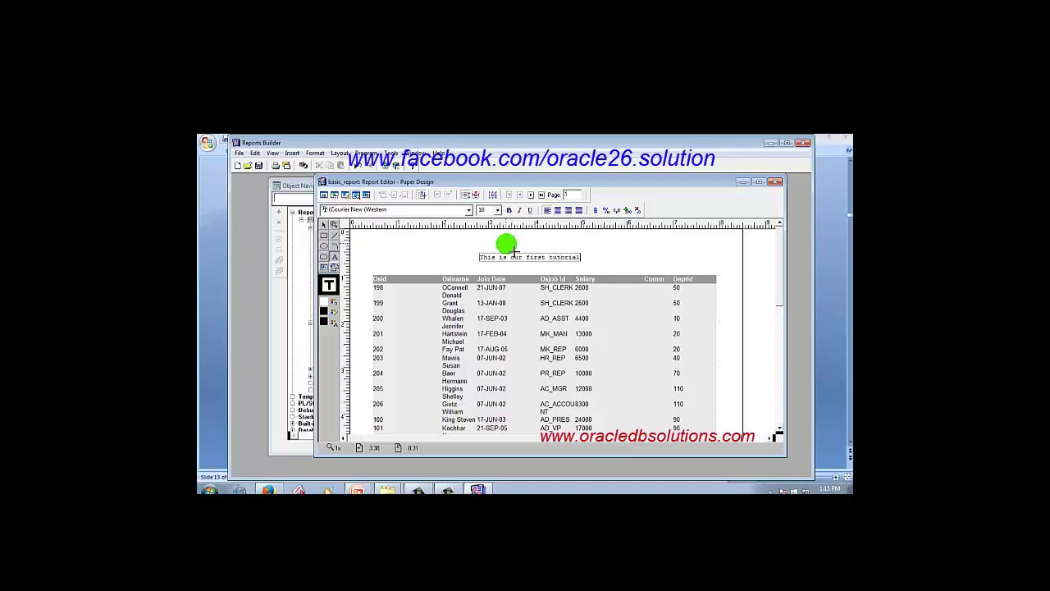
pyautogui.click(587, 261)
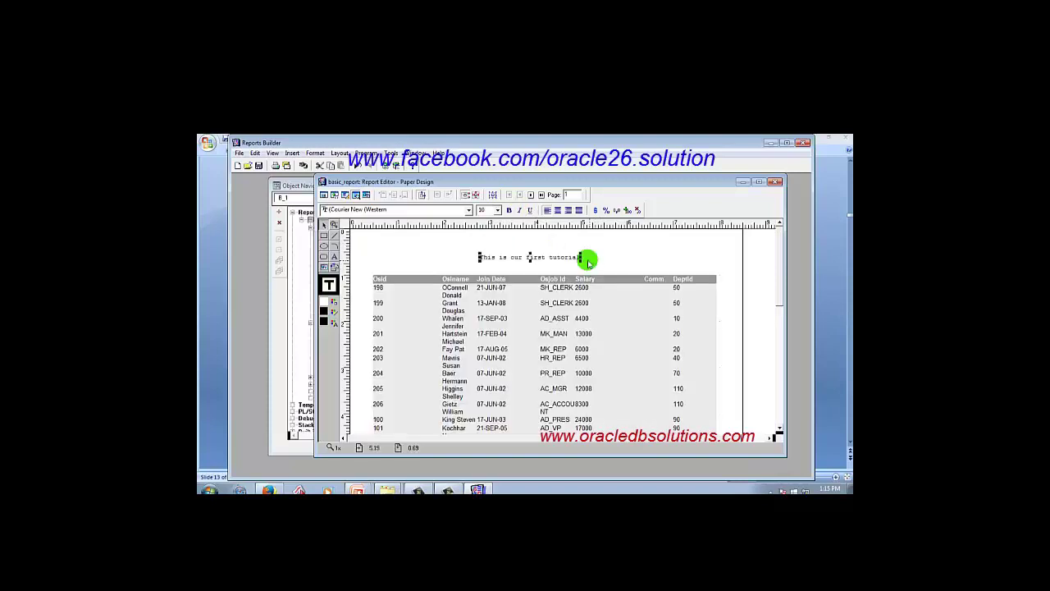
pyautogui.click(497, 210)
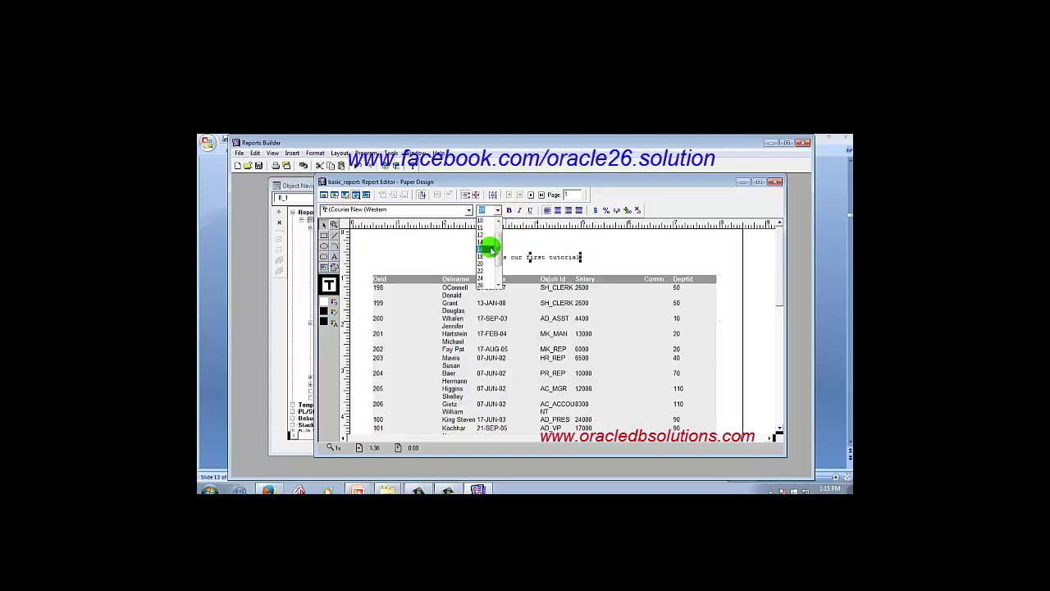
pyautogui.click(490, 248)
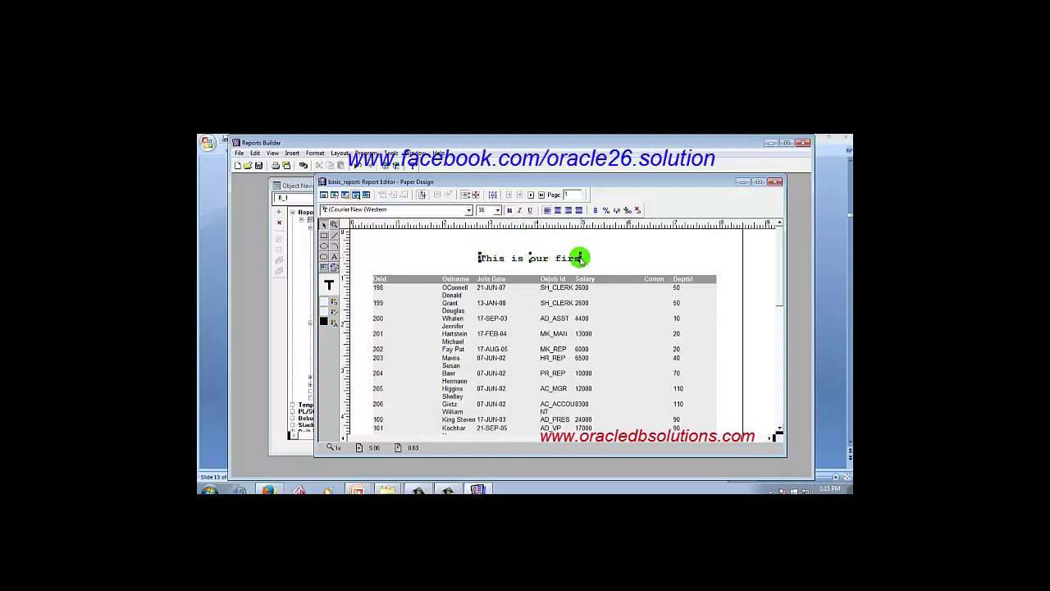
pyautogui.moveTo(581, 260); pyautogui.dragTo(632, 258)
pyautogui.moveTo(556, 251); pyautogui.dragTo(533, 254)
pyautogui.click(555, 258)
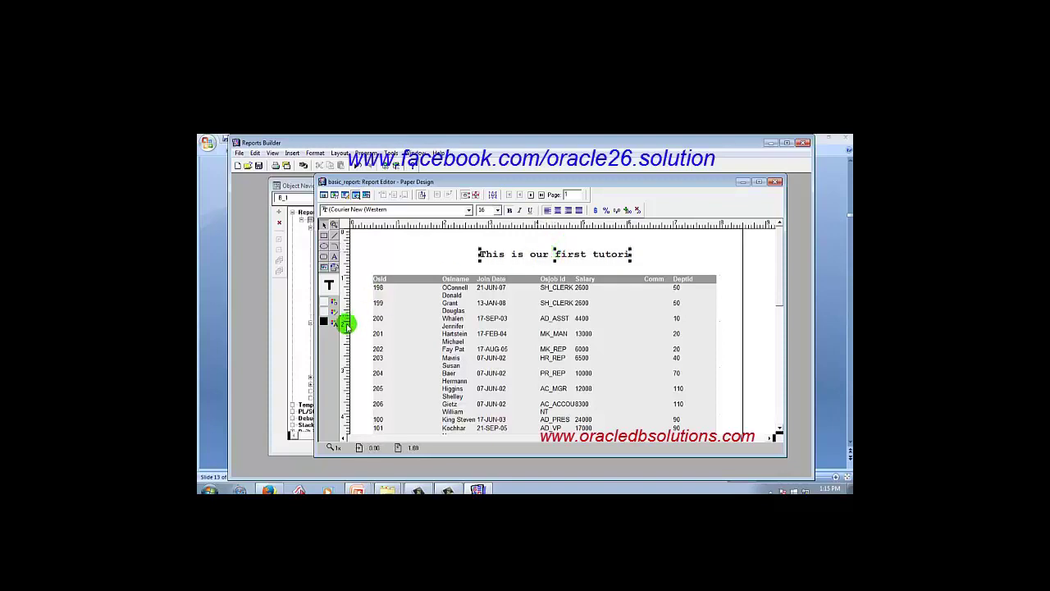
# Colour the title text blue and move the title box left.
pyautogui.click(335, 322)
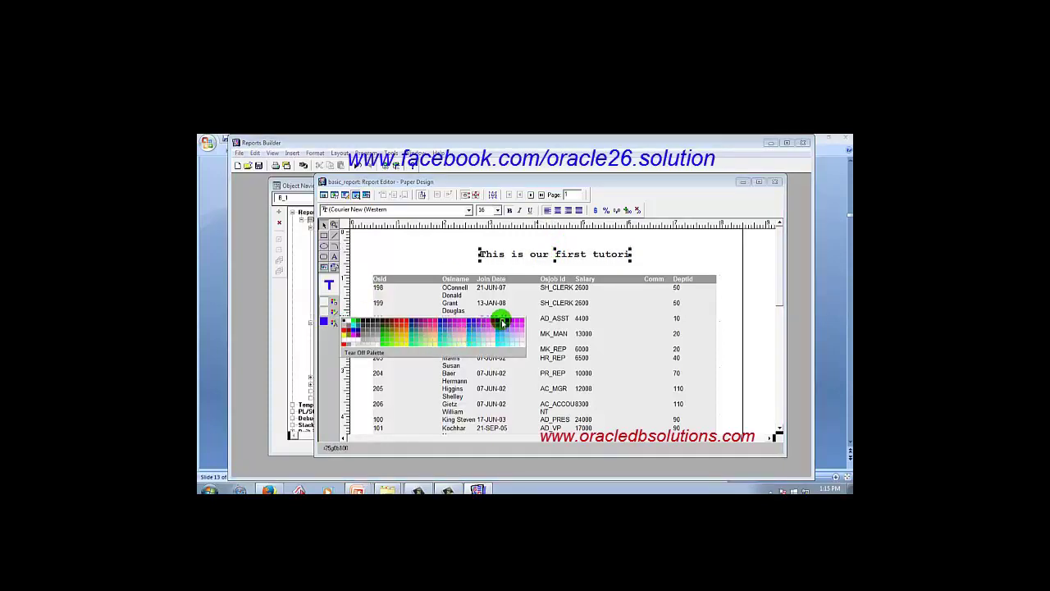
pyautogui.click(499, 323)
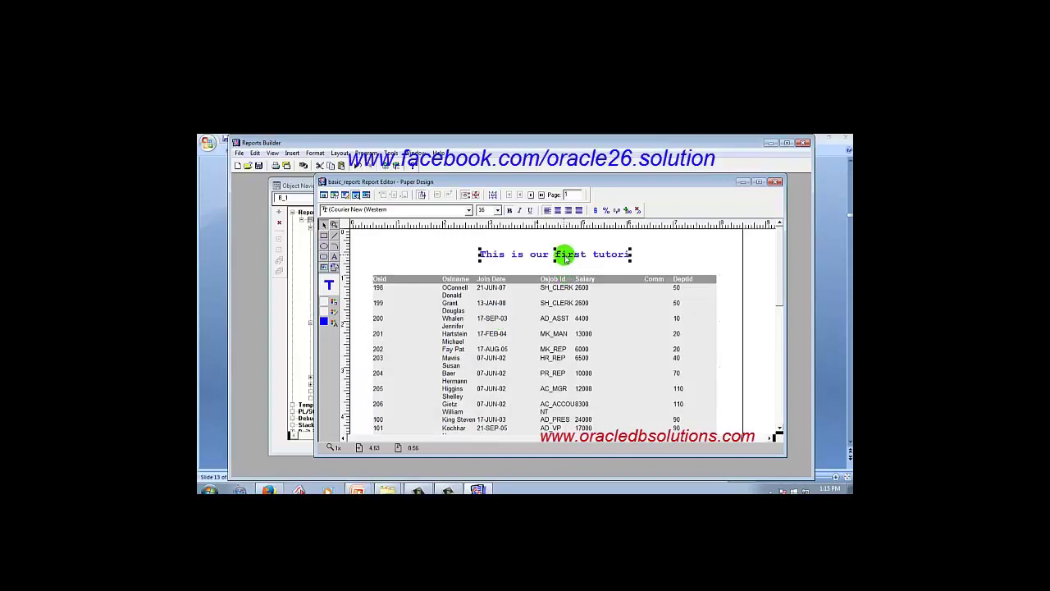
pyautogui.moveTo(566, 256); pyautogui.dragTo(526, 261)
pyautogui.click(615, 254)
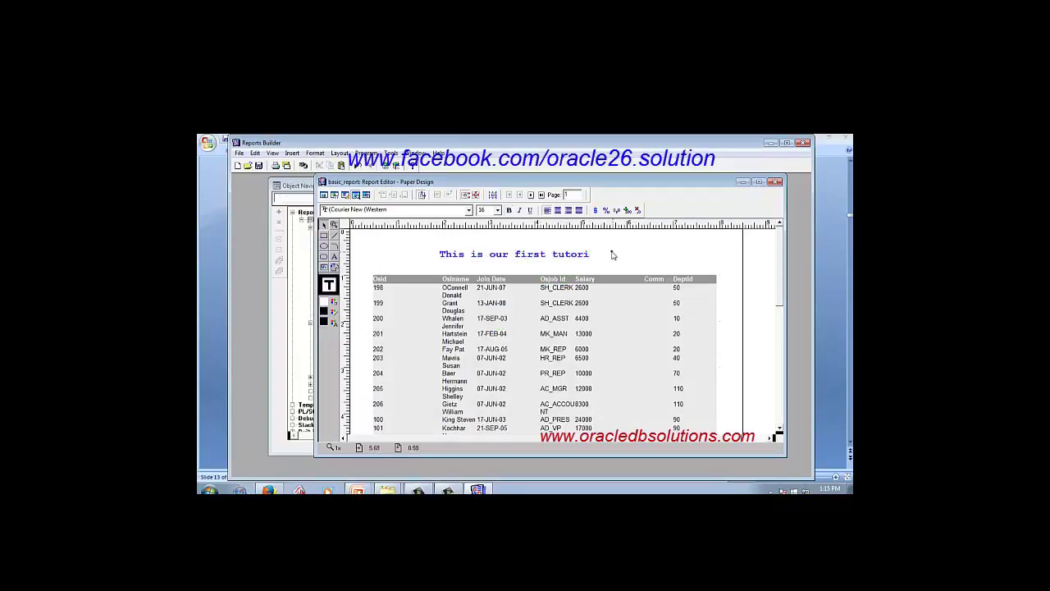
# Widen the title box until 'This is our first tutorial' shows in full.
pyautogui.click(581, 255)
pyautogui.moveTo(591, 254); pyautogui.dragTo(624, 251)
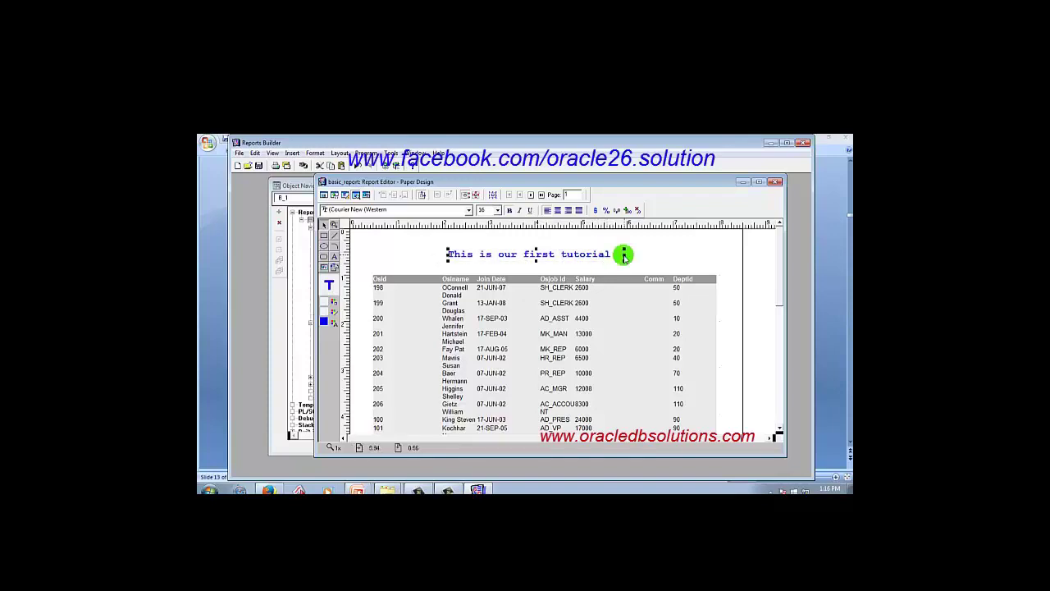
pyautogui.click(638, 251)
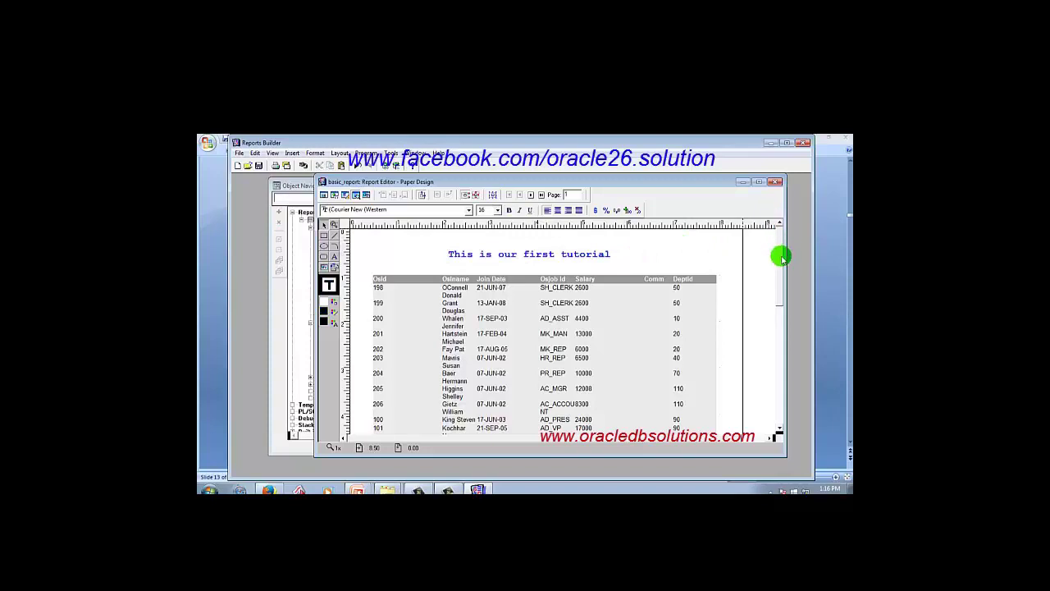
pyautogui.moveTo(780, 254)
pyautogui.mouseDown()
pyautogui.moveTo(786, 303)
pyautogui.moveTo(779, 261)
pyautogui.mouseUp()
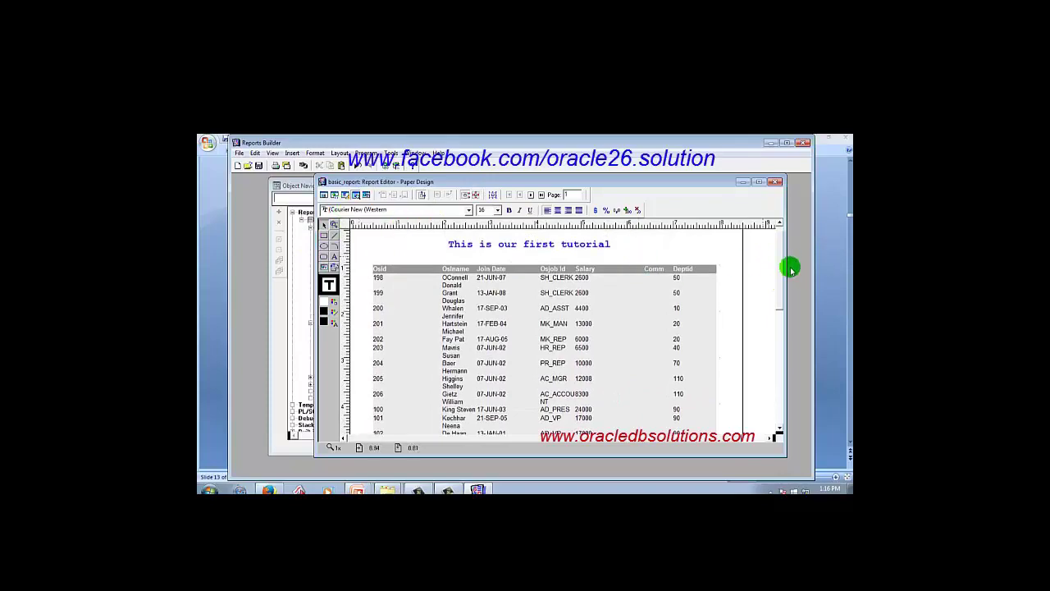
pyautogui.moveTo(777, 261); pyautogui.dragTo(777, 231)
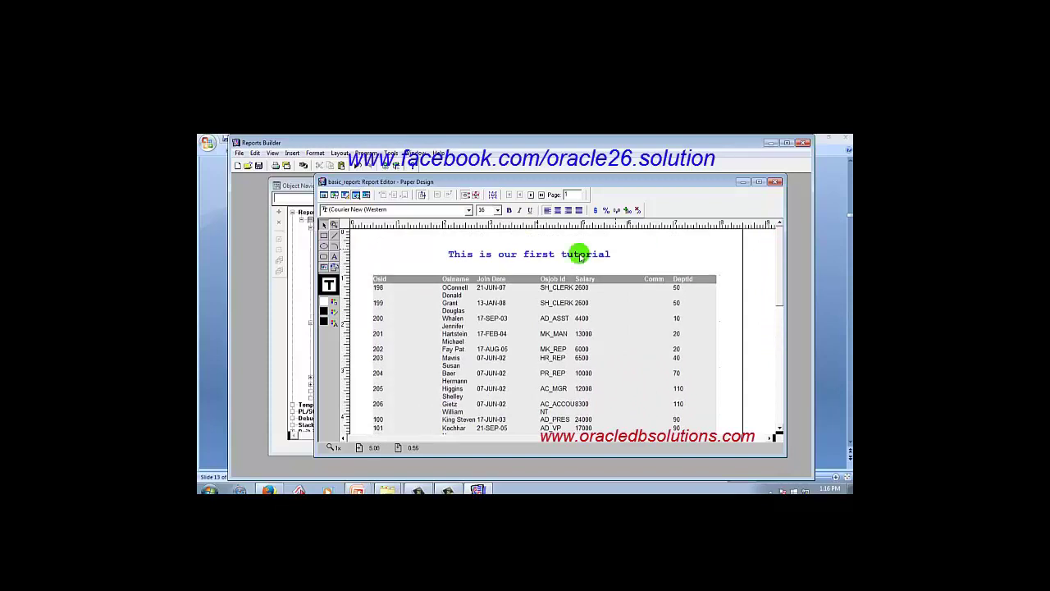